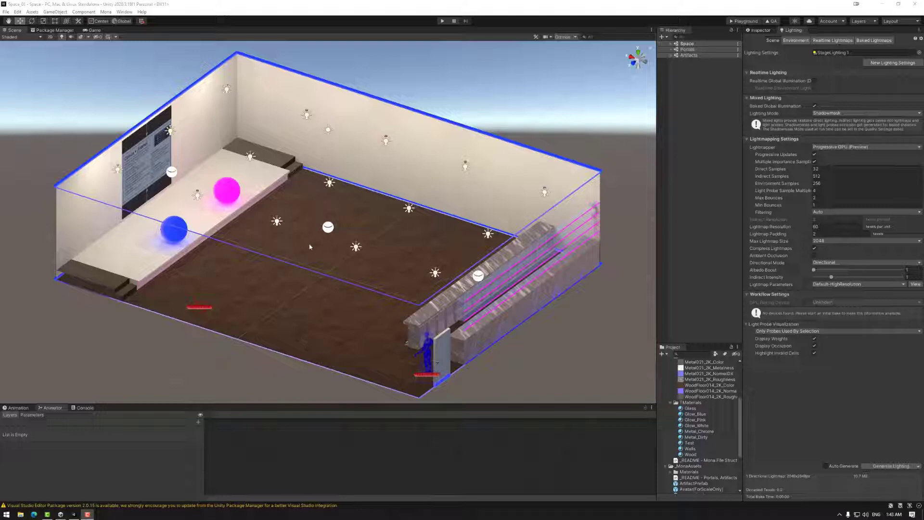
- Examine the room's layout, light placement and reflection probes from several perspective angles and from the top view
mouse_move(301, 259)
left_mouse_down("alt")
mouse_move(464, 287)
mouse_move(423, 256)
mouse_move(298, 274)
left_mouse_up("alt")
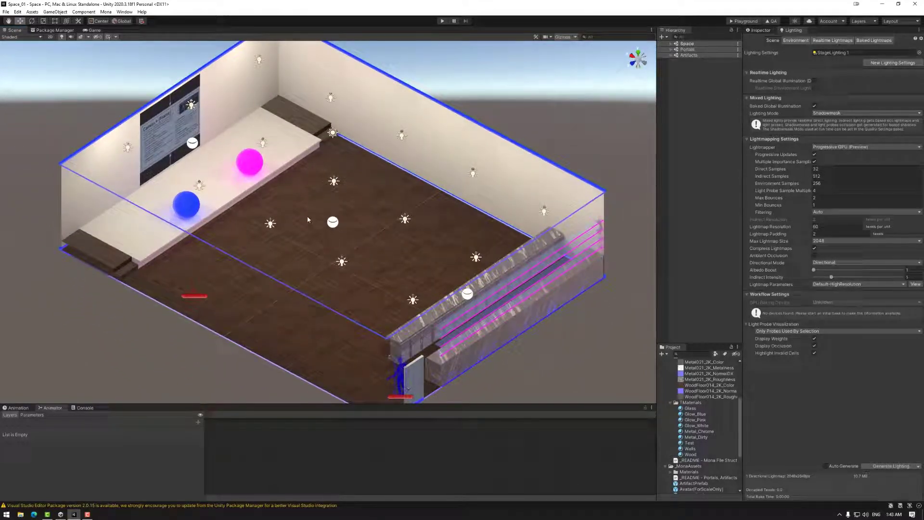
left_click_drag(315, 218, 353, 250, "alt")
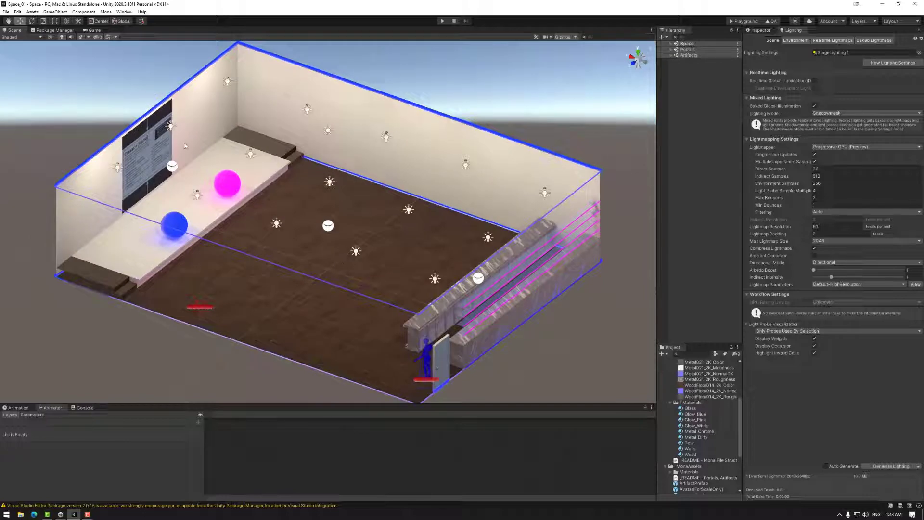
left_click_drag(172, 164, 146, 161, "alt")
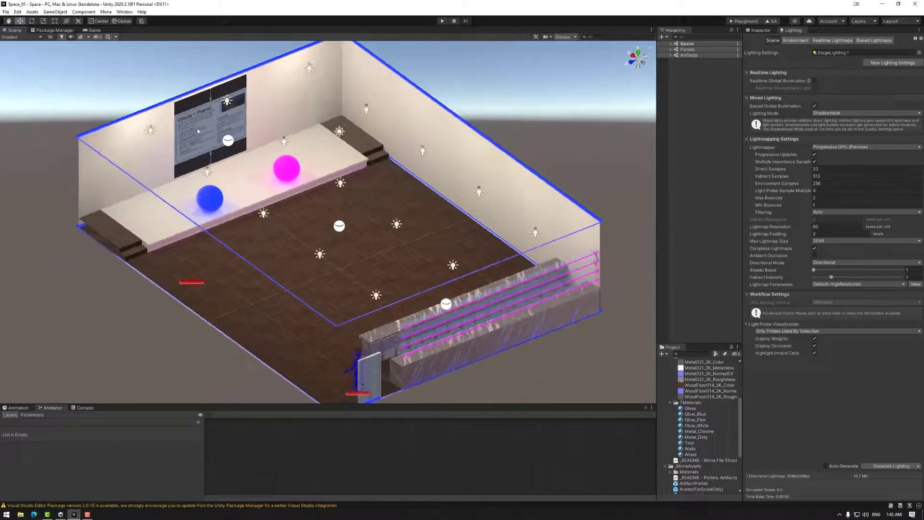
left_click_drag(295, 265, 376, 267, "alt")
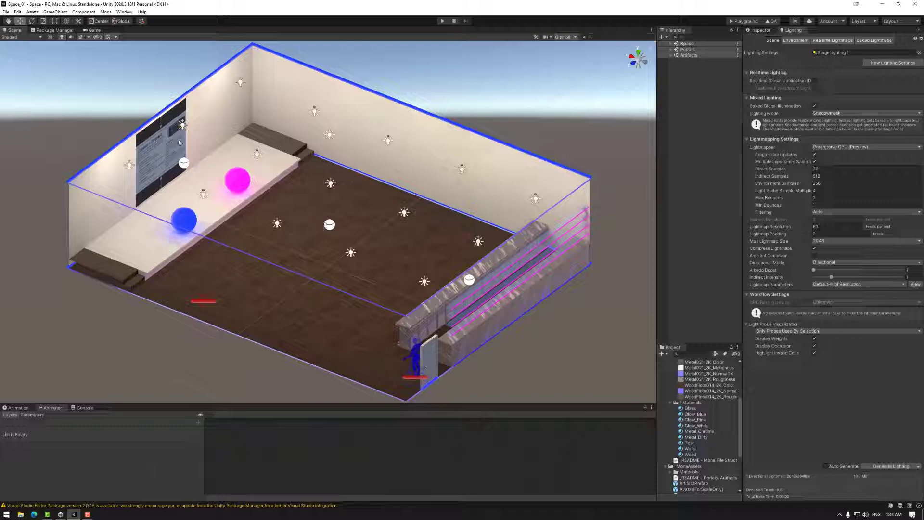
right_click_drag(326, 182, 390, 213)
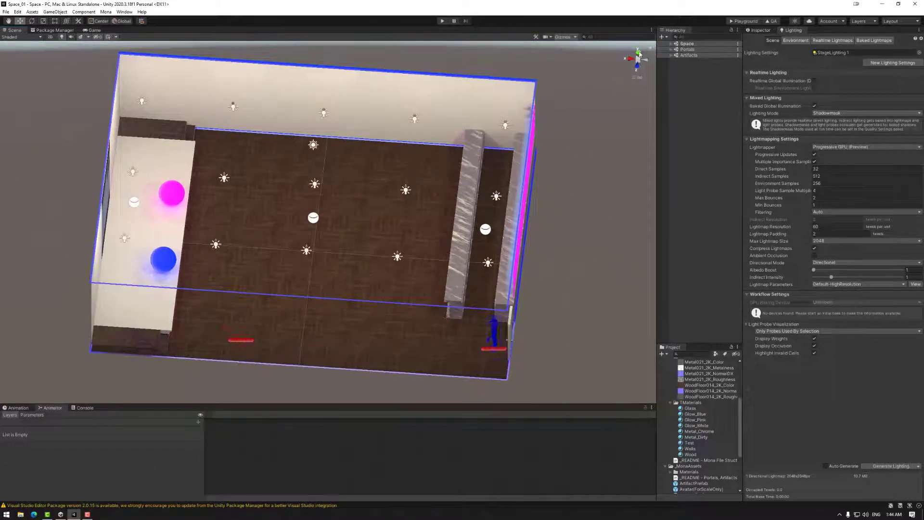
left_click(639, 54)
left_click(638, 52)
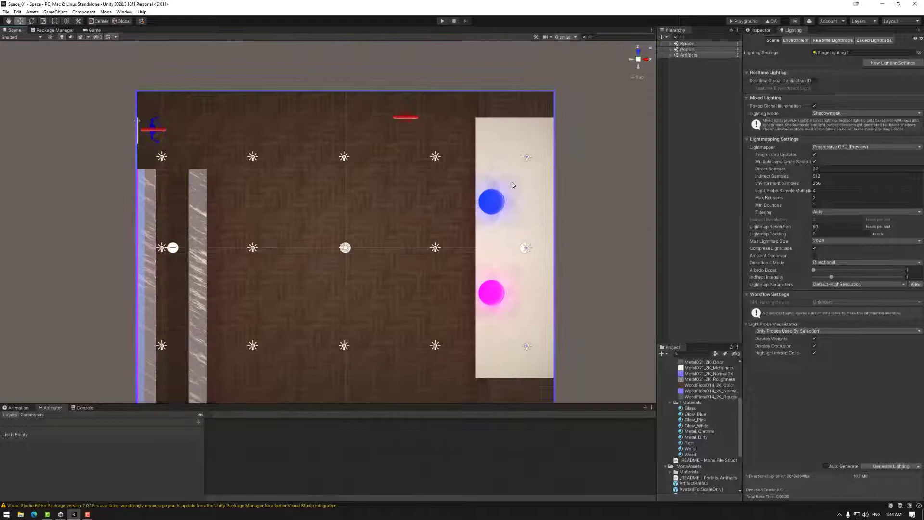
scroll(414, 225, "down", 1)
middle_click_drag(266, 314, 270, 254)
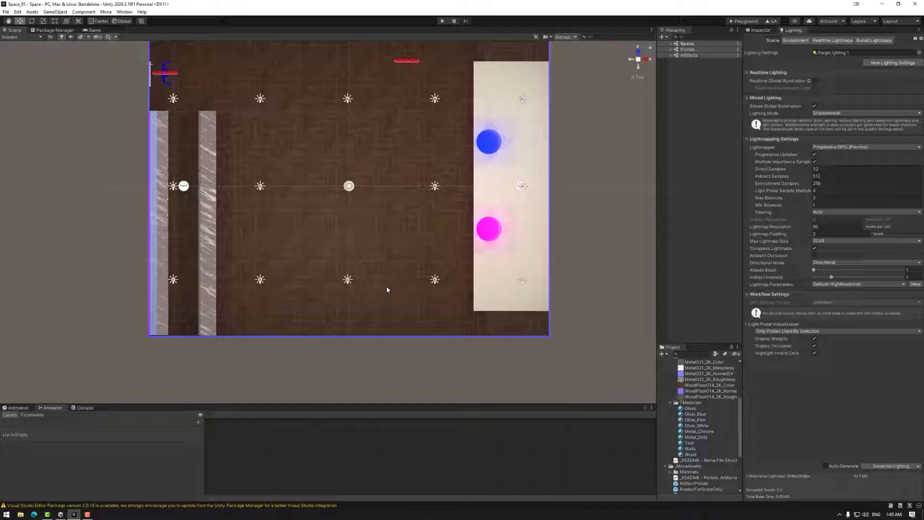
left_click_drag(387, 290, 325, 160, "alt")
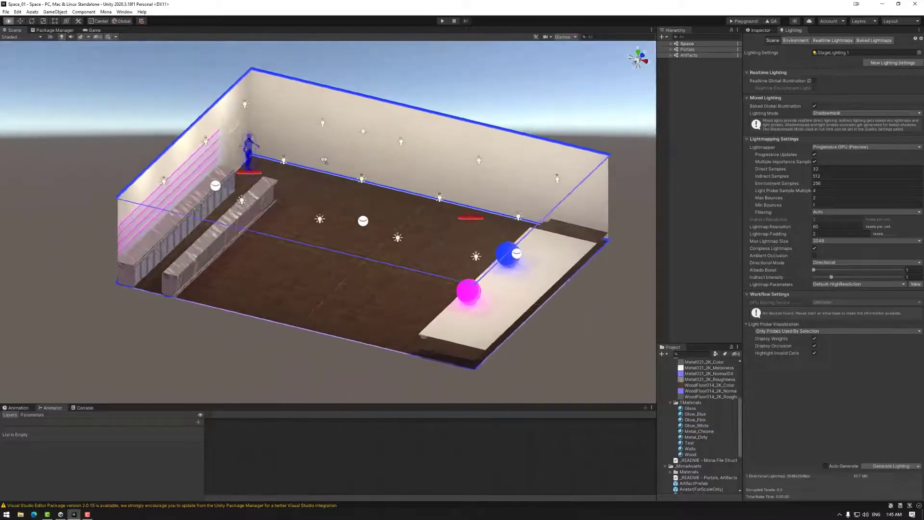
scroll(345, 185, "up", 1)
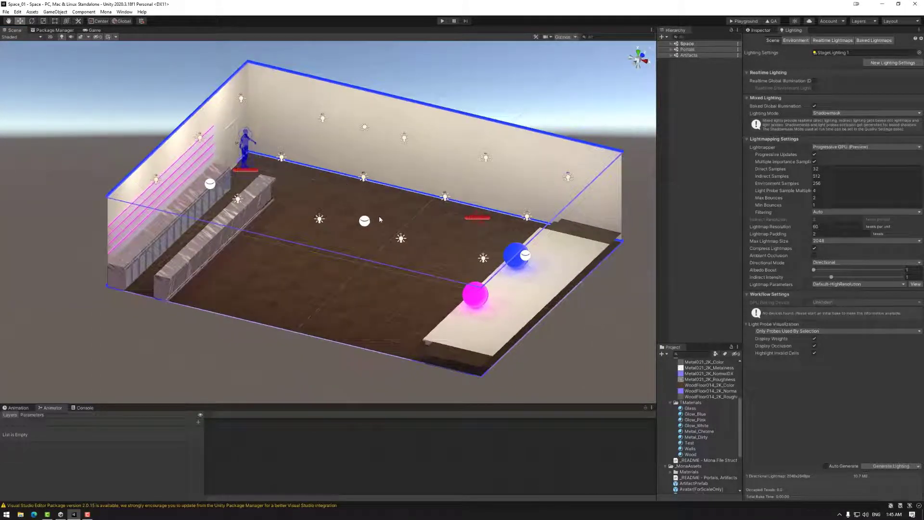
middle_click_drag(425, 215, 401, 201)
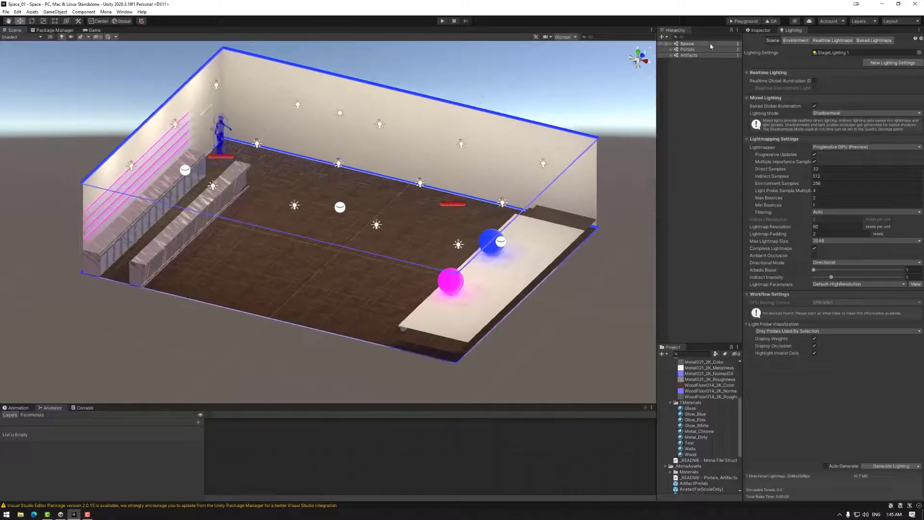
- Add a Light Probe Group as a child of the Probes object inside Space, keeping its default name
left_click(672, 43)
left_click(677, 49)
left_click(682, 72)
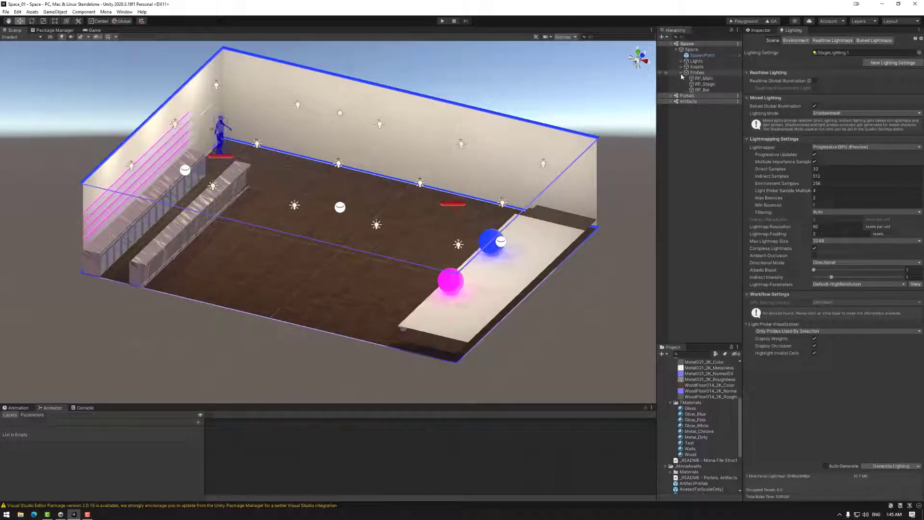
left_click(697, 73)
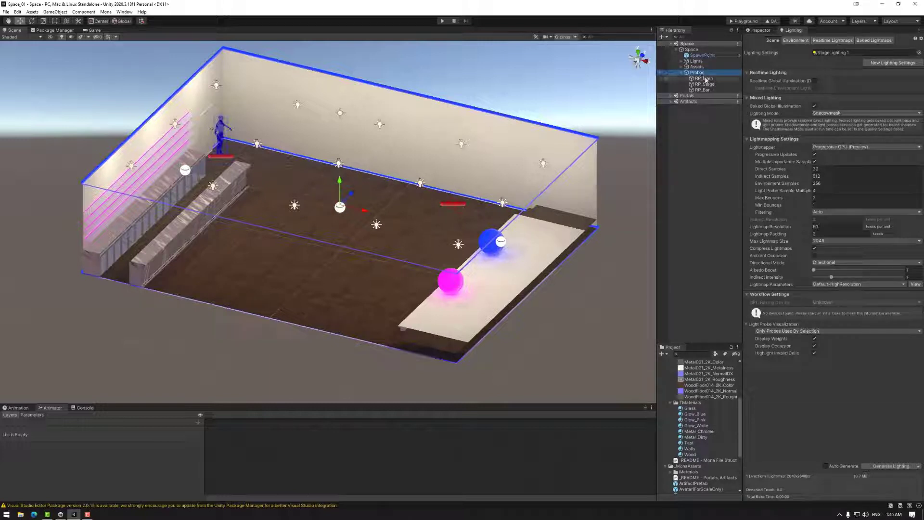
left_click(705, 79)
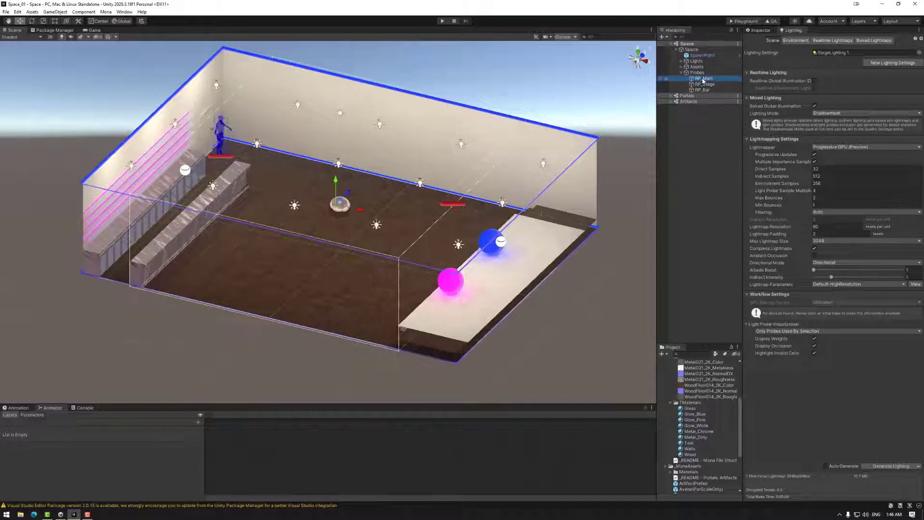
left_click(694, 72)
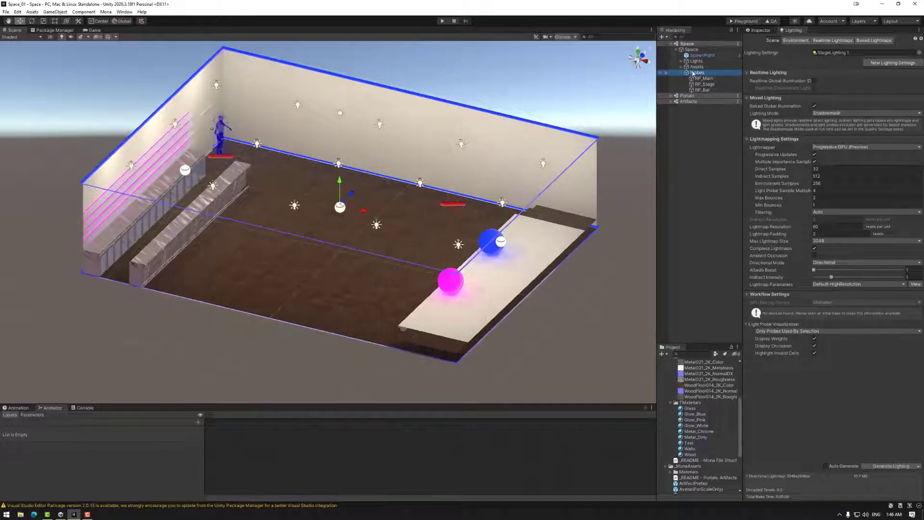
right_click(693, 73)
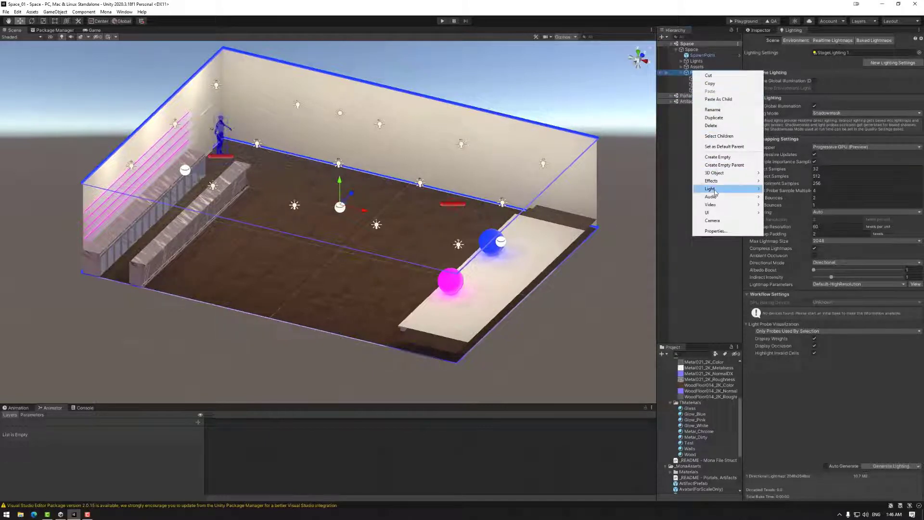
mouse_move(716, 192)
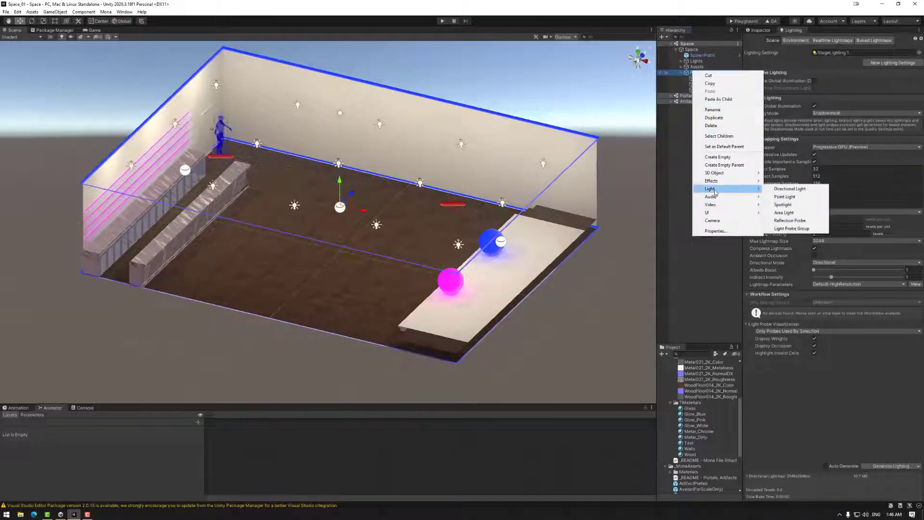
left_click(793, 230)
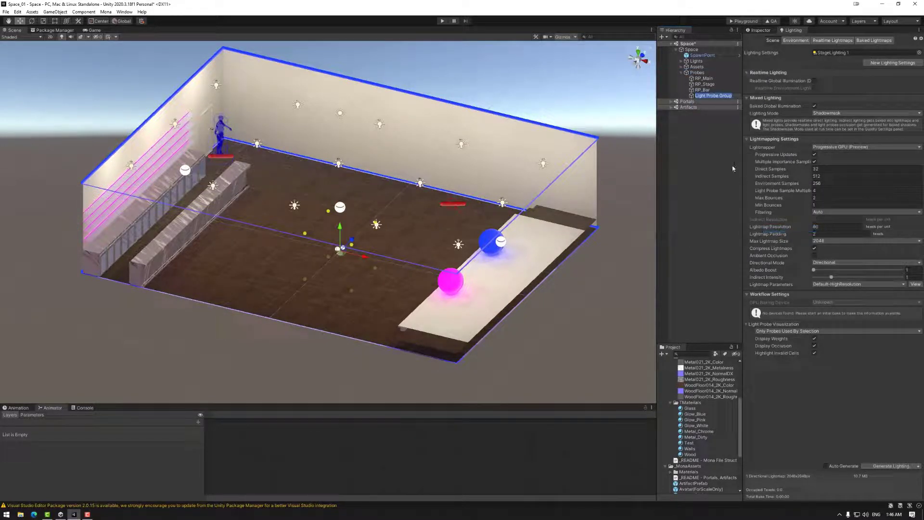
key("Return")
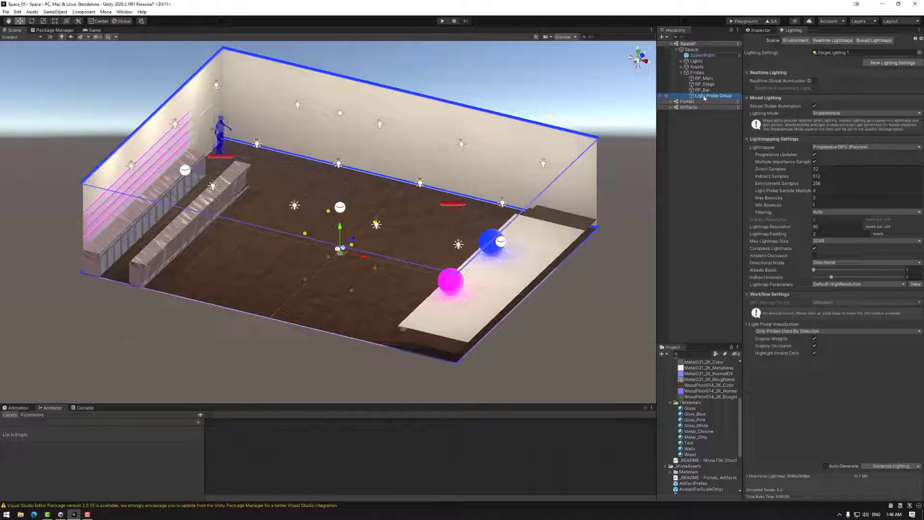
- Add another Light Probe Group at the root of the Space scene, outside the Space object
left_click(55, 11)
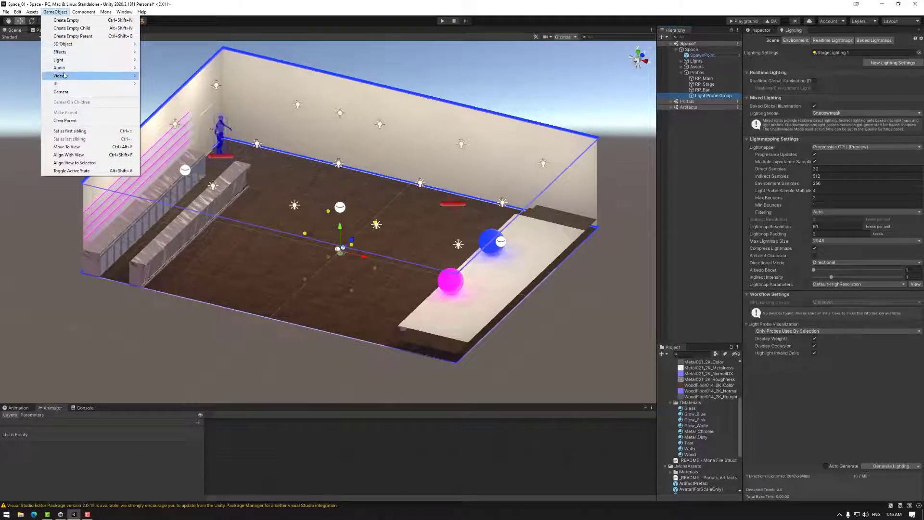
mouse_move(68, 59)
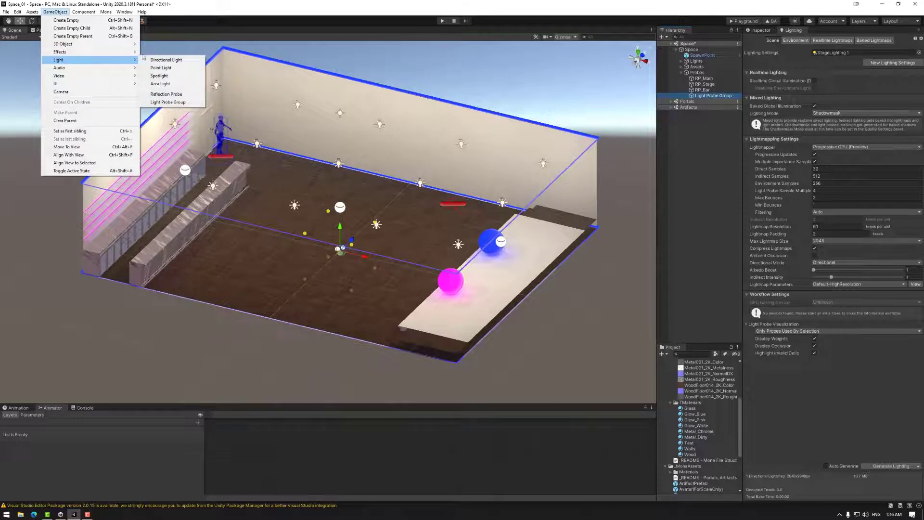
left_click(168, 102)
left_click(676, 49)
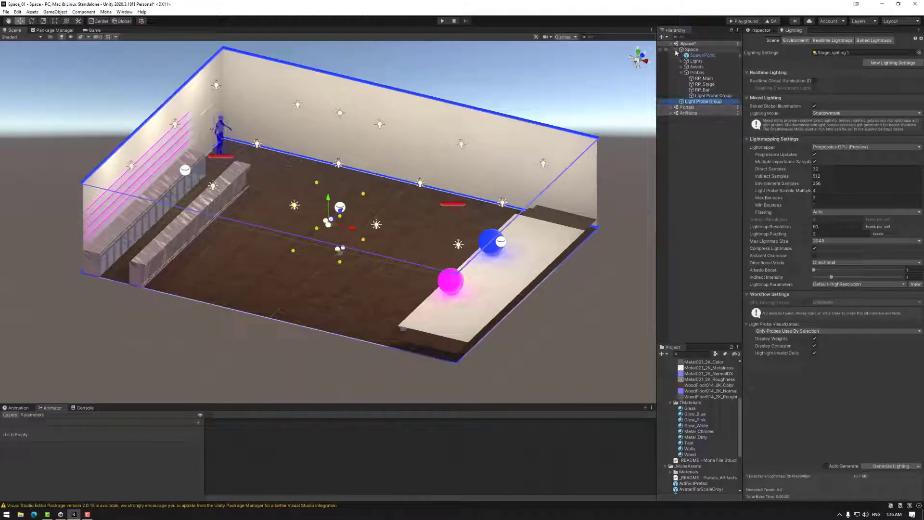
left_click(677, 50)
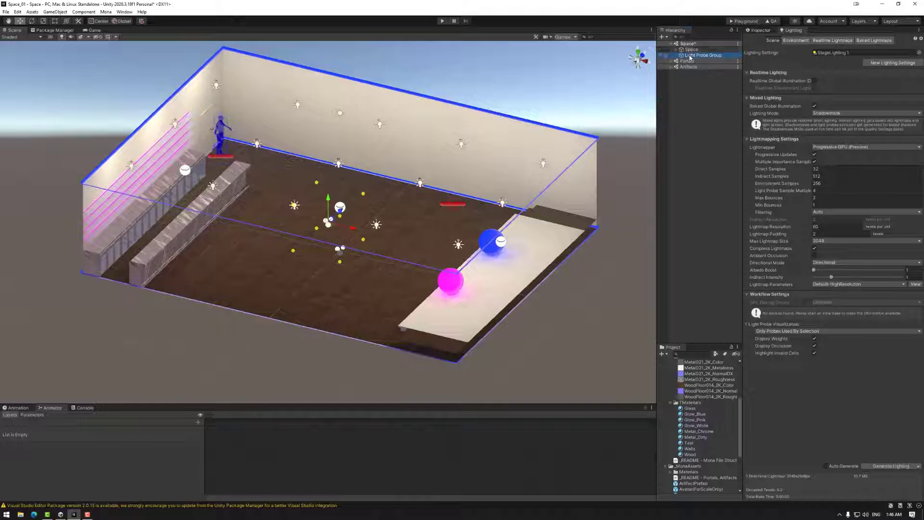
- Check the scene in Mona's Quality assurance and delete the root-level Light Probe Group
left_click(771, 21)
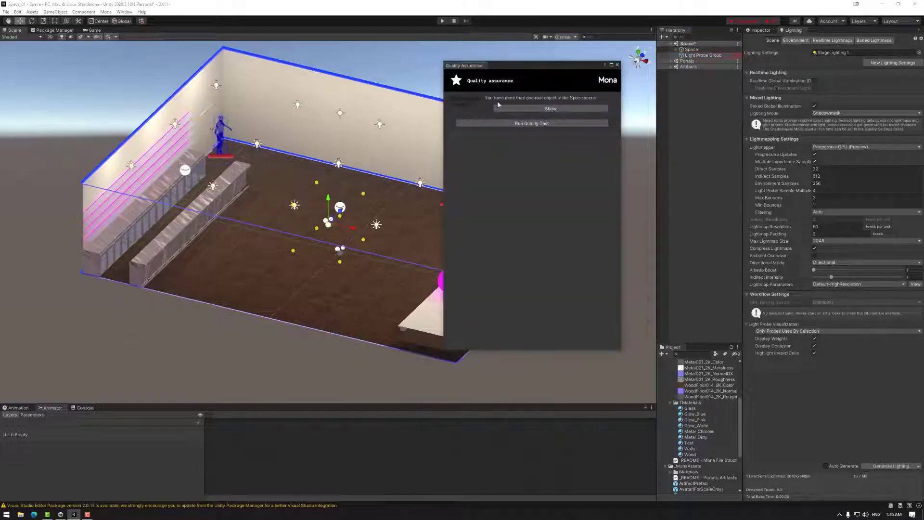
left_click(618, 65)
left_click(693, 56)
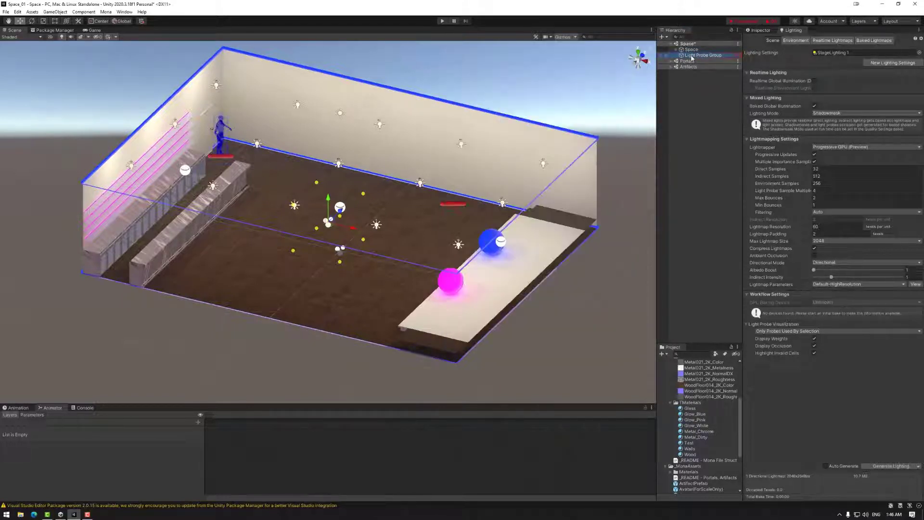
key("Delete")
left_click(680, 50)
left_click(676, 50)
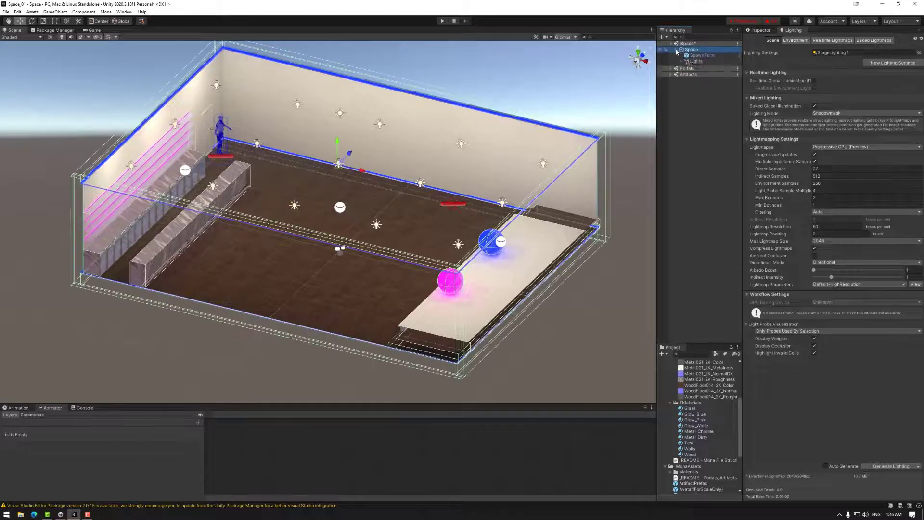
left_click(697, 72)
right_click(696, 73)
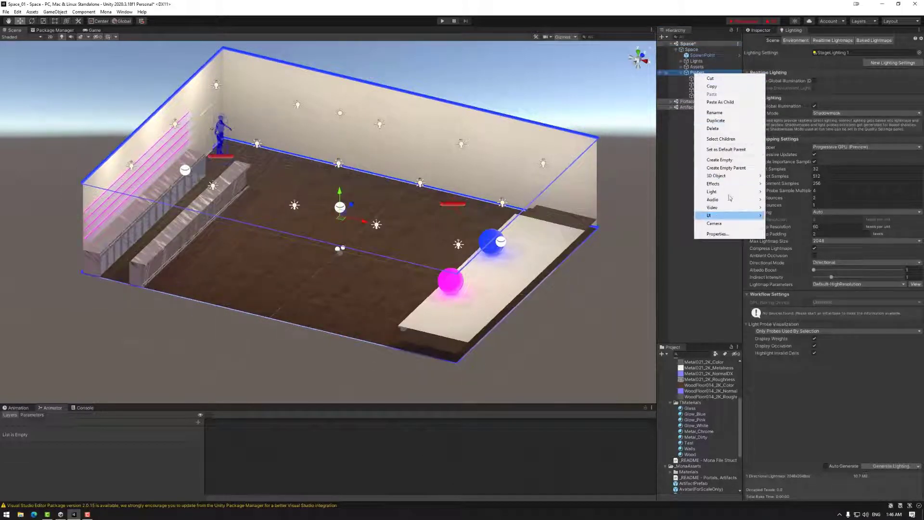
left_click(690, 82)
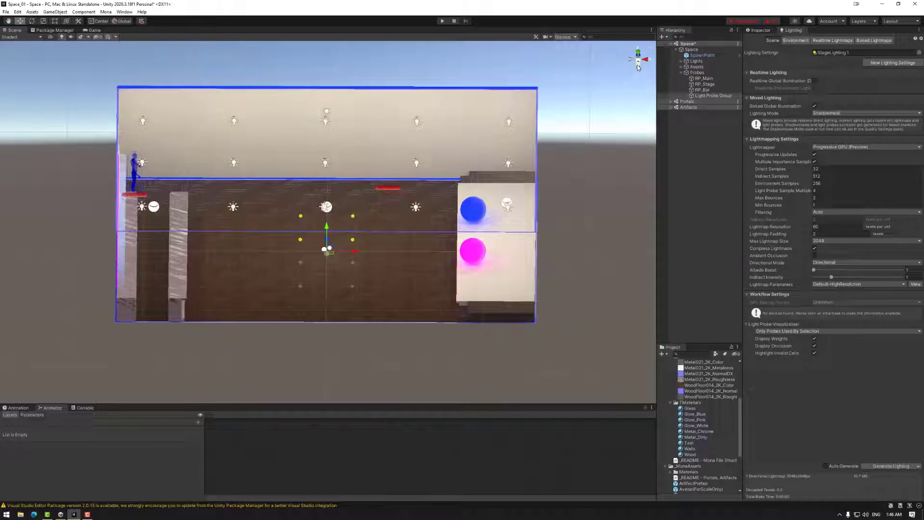
- Raise the Light Probe Group under Probes to a Y position of about 1.05, aligning its lower probes with the floor
left_click(639, 68)
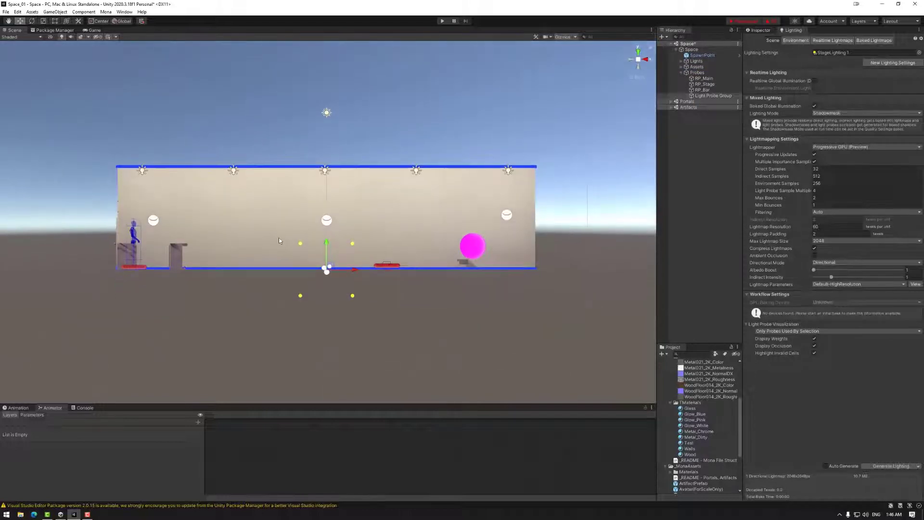
left_click_drag(330, 247, 352, 261, "alt")
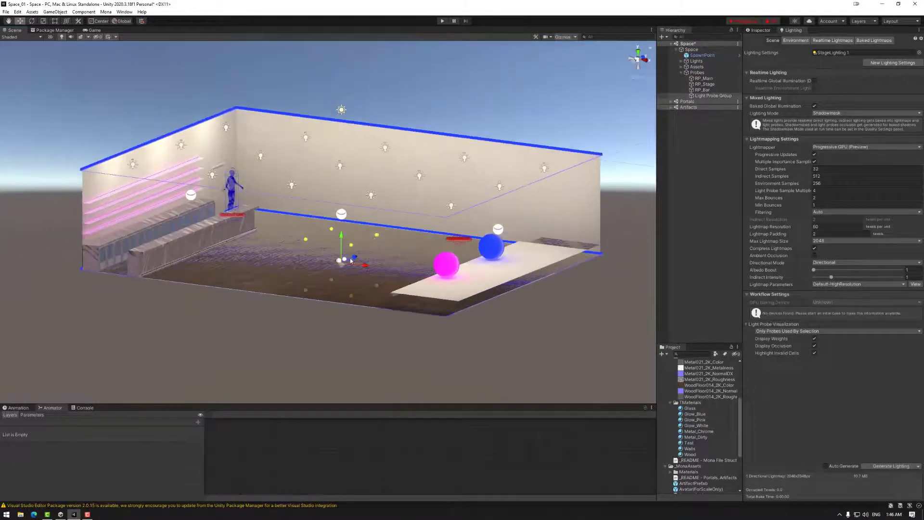
left_click(637, 66)
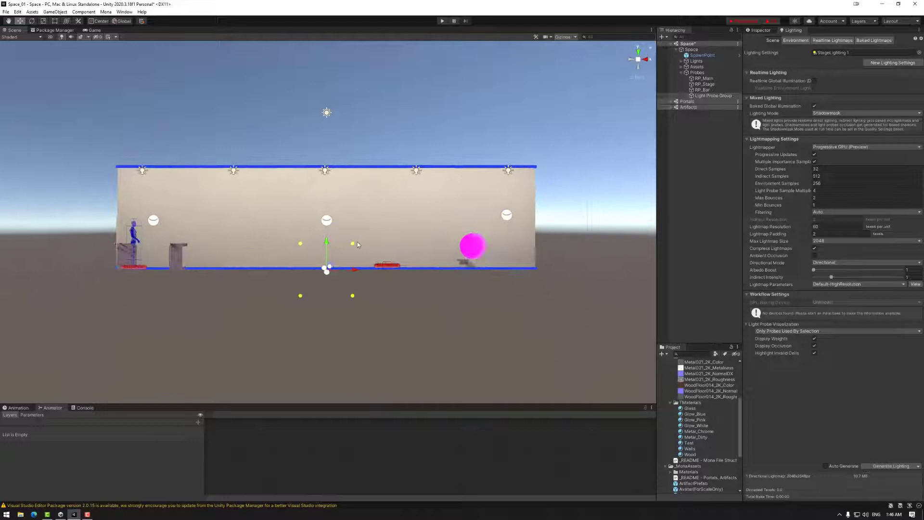
left_click(713, 95)
left_click(759, 30)
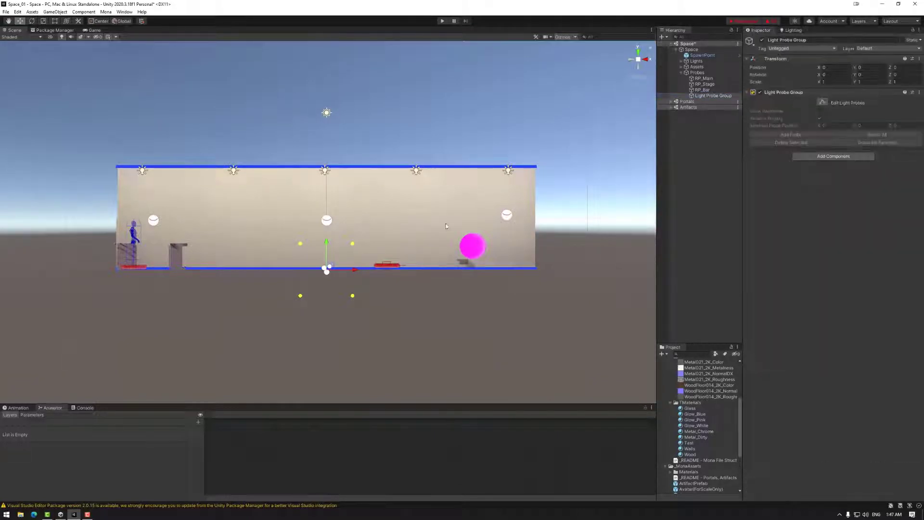
left_click_drag(330, 241, 336, 218)
- Turn on probe editing for the Light Probe Group
left_click(638, 51)
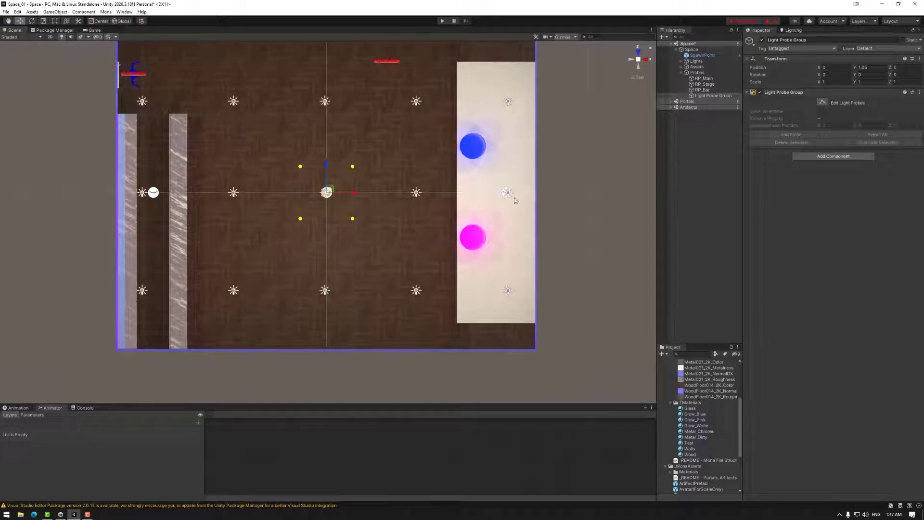
left_click(639, 67)
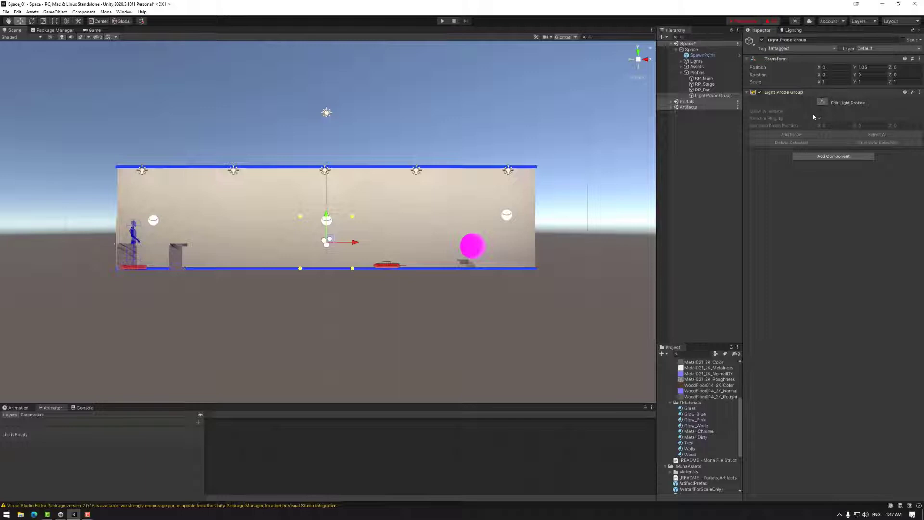
left_click(823, 103)
left_click(823, 103)
left_click(824, 104)
left_click(824, 104)
- Delete the four upper probes of the Light Probe Group
left_click(352, 216)
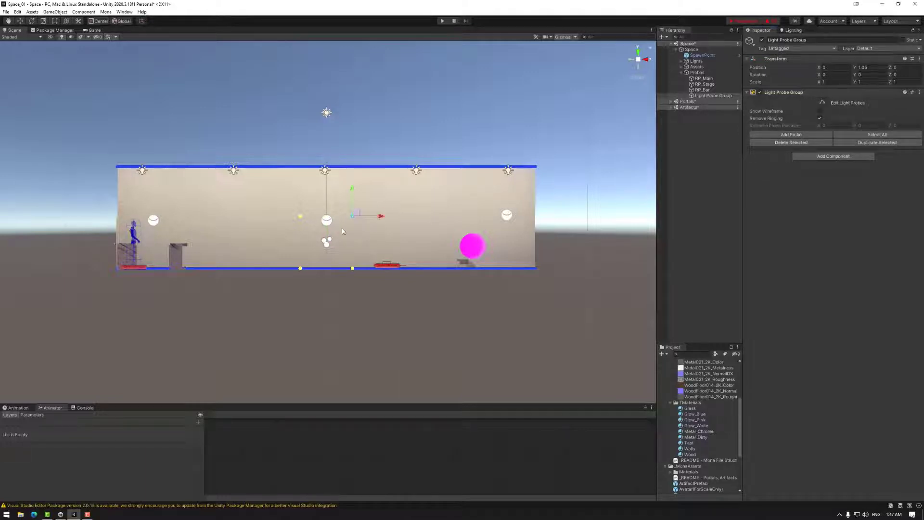
left_click(300, 217, "shift")
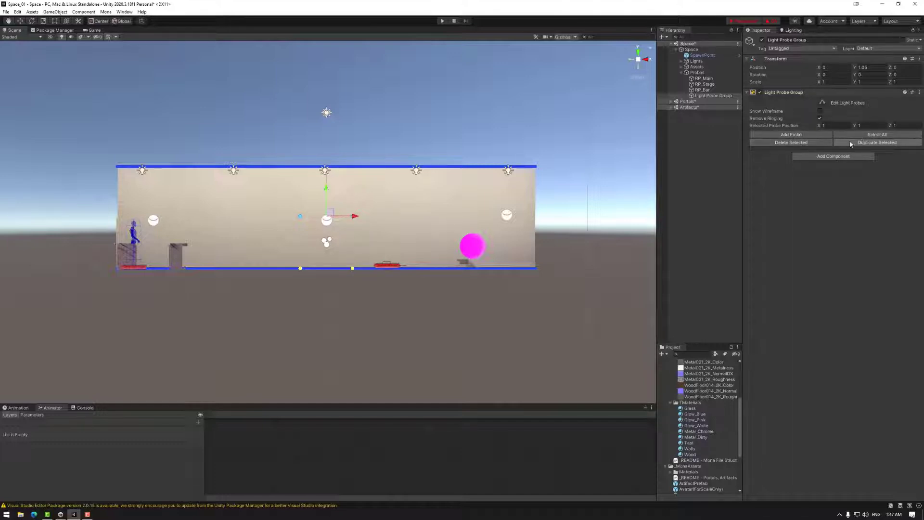
left_click(417, 228)
left_click_drag(549, 195, 475, 266, "alt")
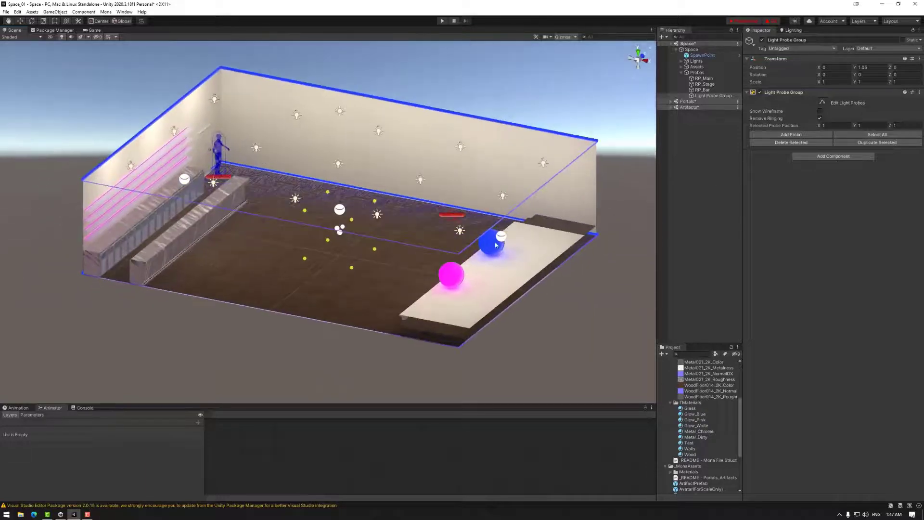
left_click(808, 136)
left_click(376, 242)
left_click(635, 64)
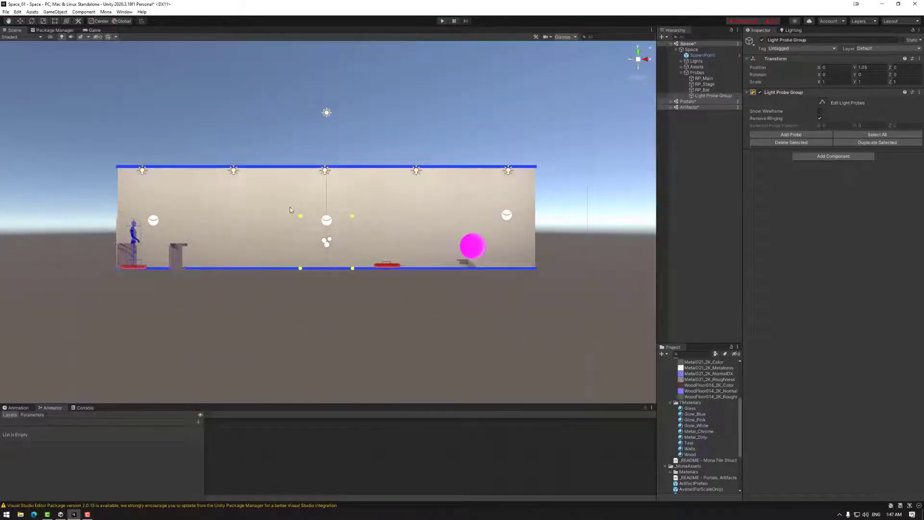
left_click(325, 221)
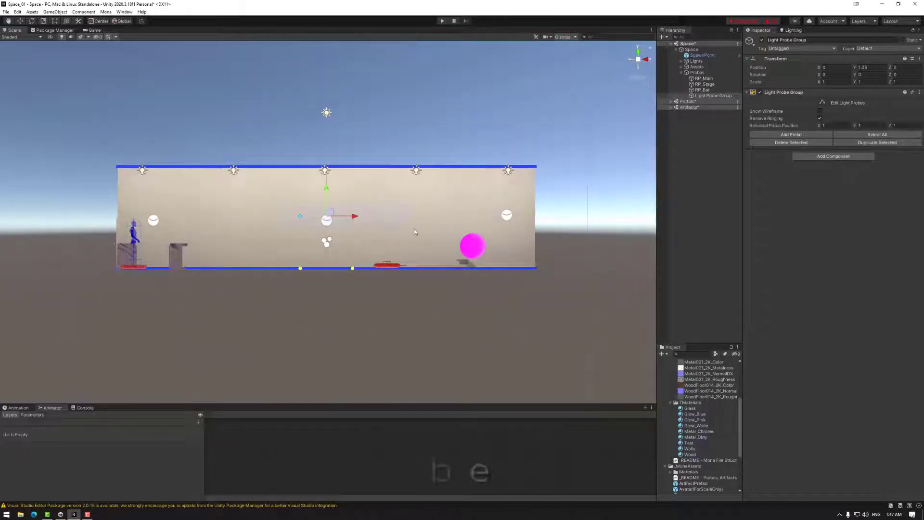
left_click(414, 229)
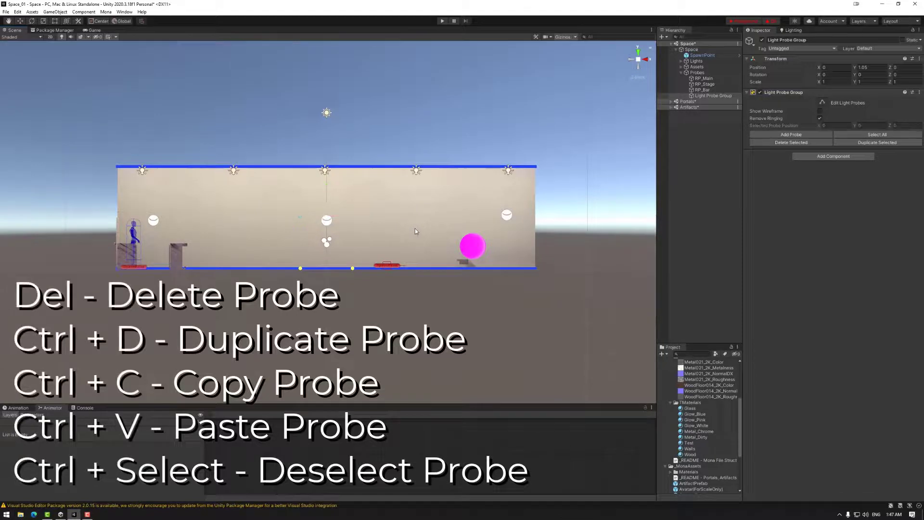
- Move the four floor probes together into the room corner beside the blue avatar
left_click(640, 52)
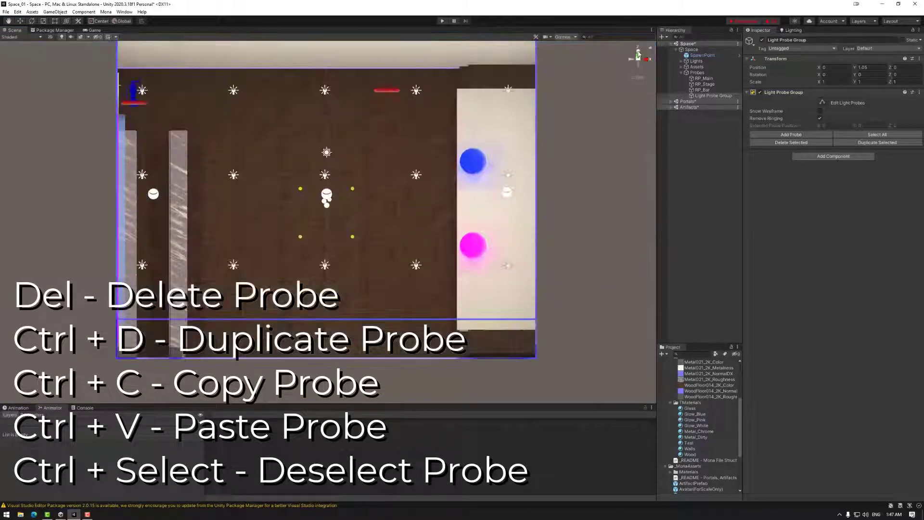
left_click(327, 192)
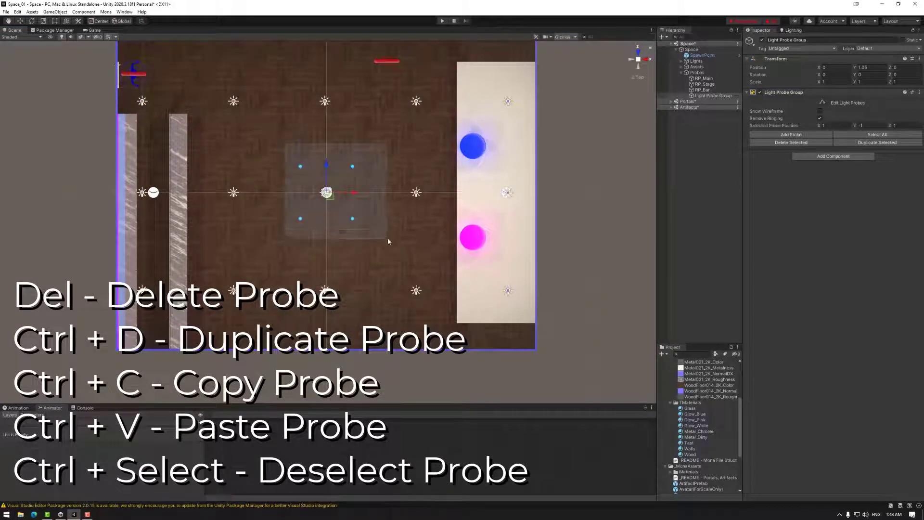
middle_click_drag(328, 194, 378, 244)
left_click_drag(379, 243, 198, 113)
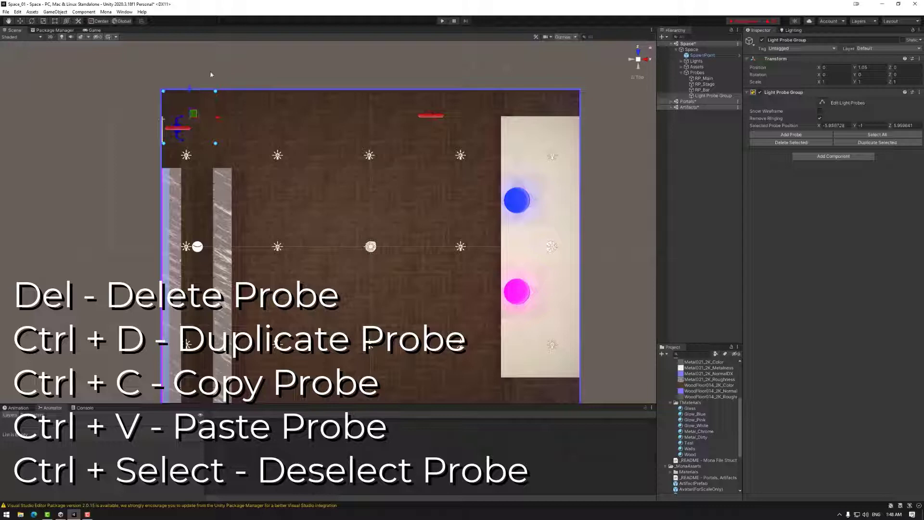
- Spread the four corner probes apart, placing the inner column at X about -5.01 and the inner row at Z about 3.1
left_click_drag(199, 70, 237, 157)
left_click_drag(241, 119, 263, 121)
left_click_drag(147, 137, 268, 155)
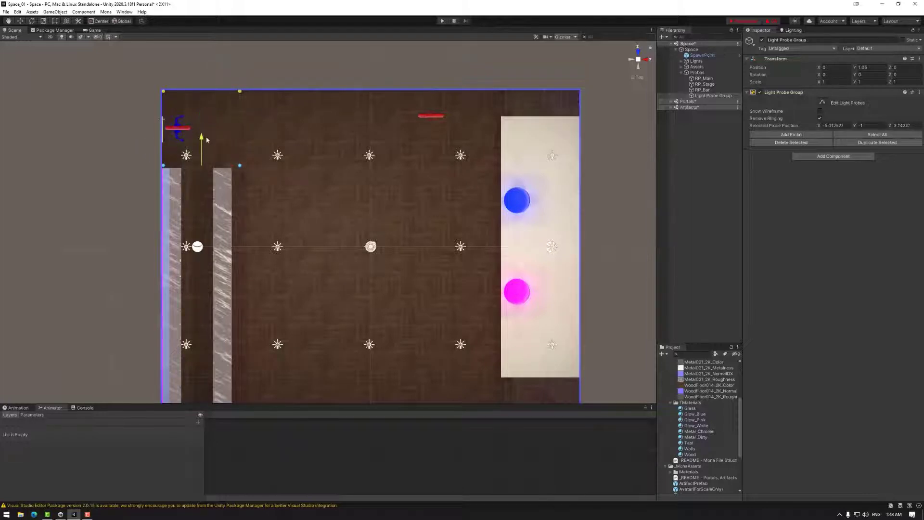
left_click_drag(206, 137, 206, 137)
key("ctrl+z")
- Duplicate the corner probes across the floor into five columns and five rows, stopping short of the stage
left_click_drag(264, 130, 343, 134)
left_click_drag(342, 130, 511, 125)
left_click_drag(129, 139, 490, 185)
left_click_drag(322, 141, 338, 223)
key("Down")
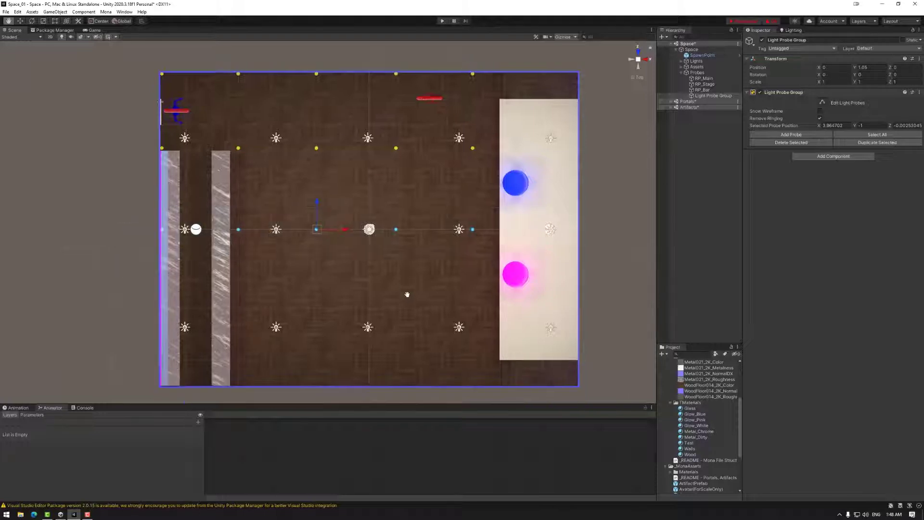
key("Up")
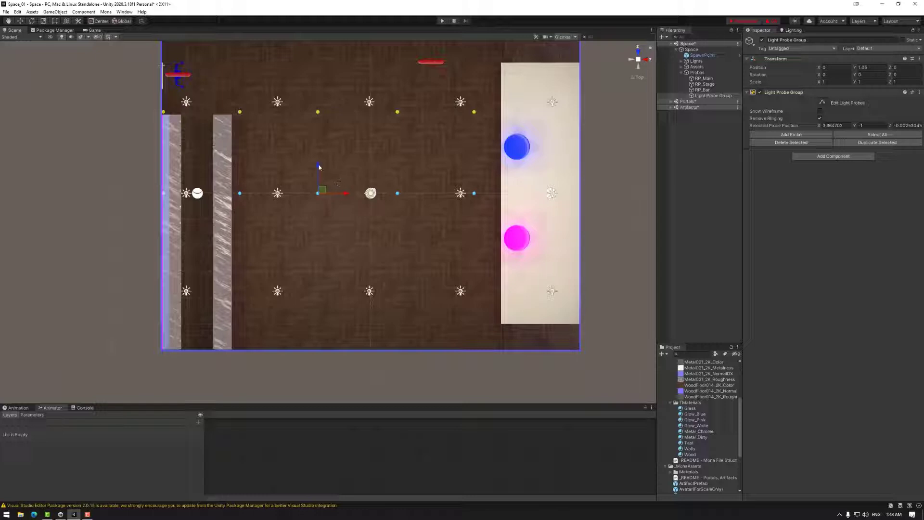
left_click_drag(319, 167, 336, 246)
left_click_drag(324, 262, 336, 320)
middle_click_drag(386, 262, 436, 290)
- Shift the probe column along the bar's back wall inward to X about -7.19, behind the counter
left_click_drag(435, 293, 409, 51, "alt")
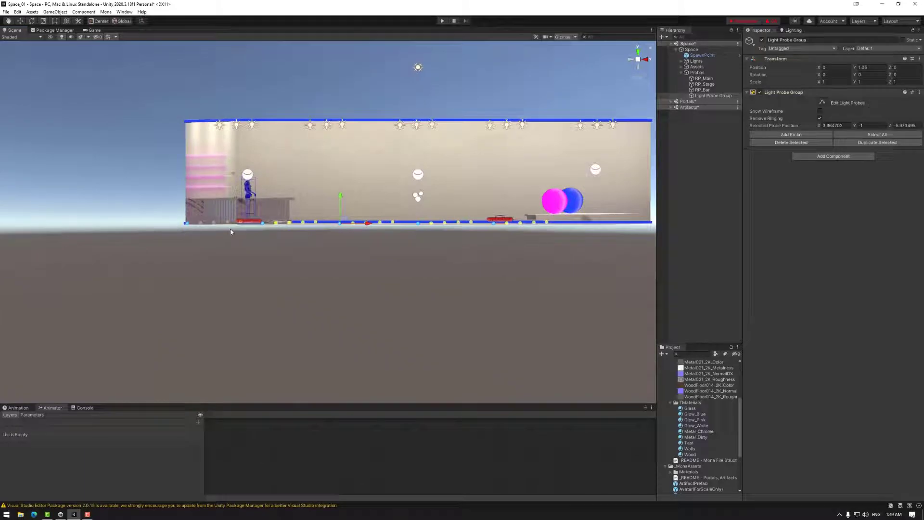
mouse_move(230, 232)
left_mouse_down("alt")
mouse_move(254, 256)
mouse_move(228, 237)
left_mouse_up("alt")
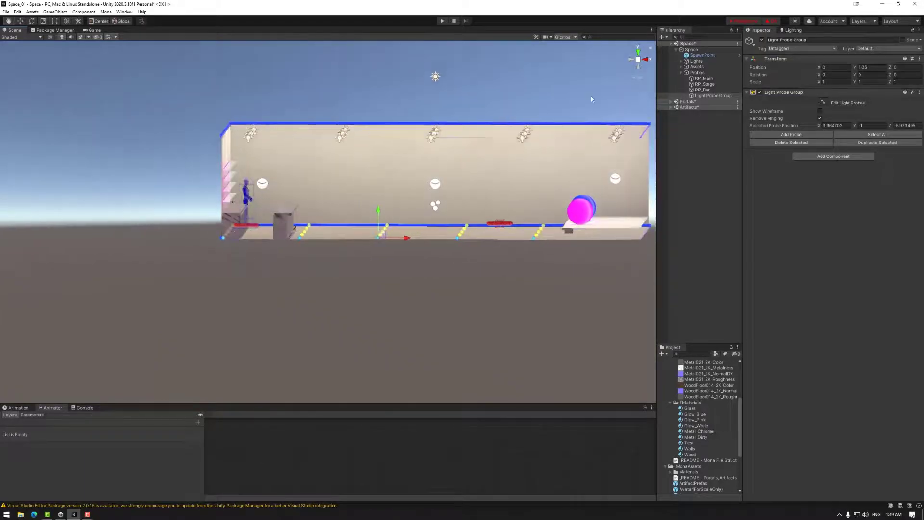
left_click_drag(592, 99, 630, 77, "alt")
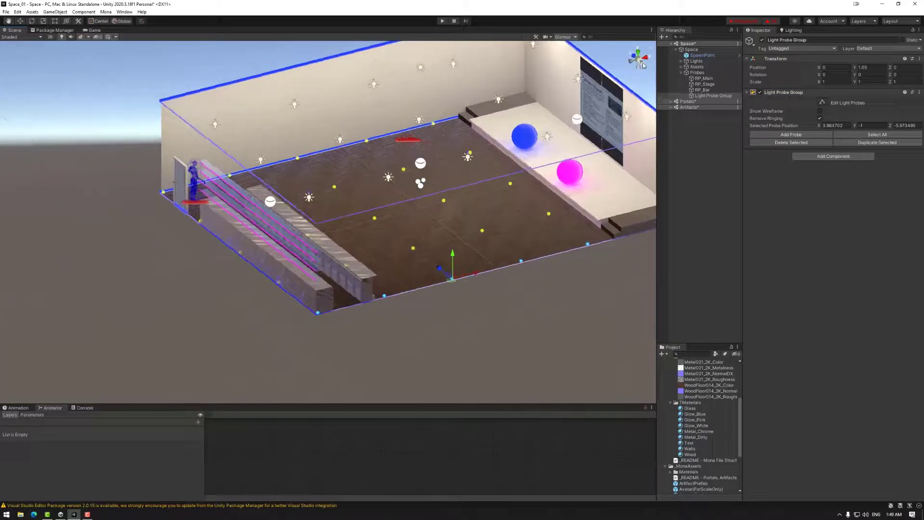
left_click(644, 64)
left_click_drag(200, 222, 256, 262)
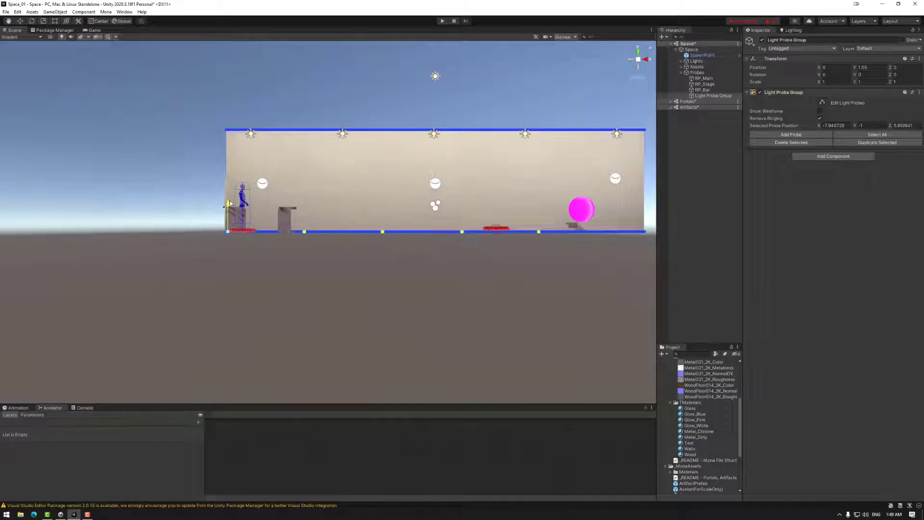
left_click_drag(230, 203, 252, 227)
- Move the two probes beside the blue avatar back against the wall, leaving the other three in that column behind the bar
left_click(638, 52)
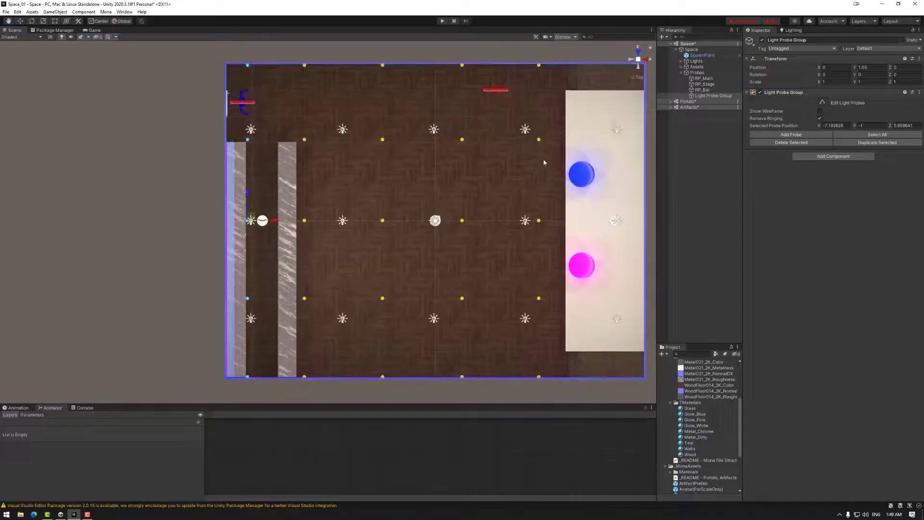
scroll(531, 163, "down", 1)
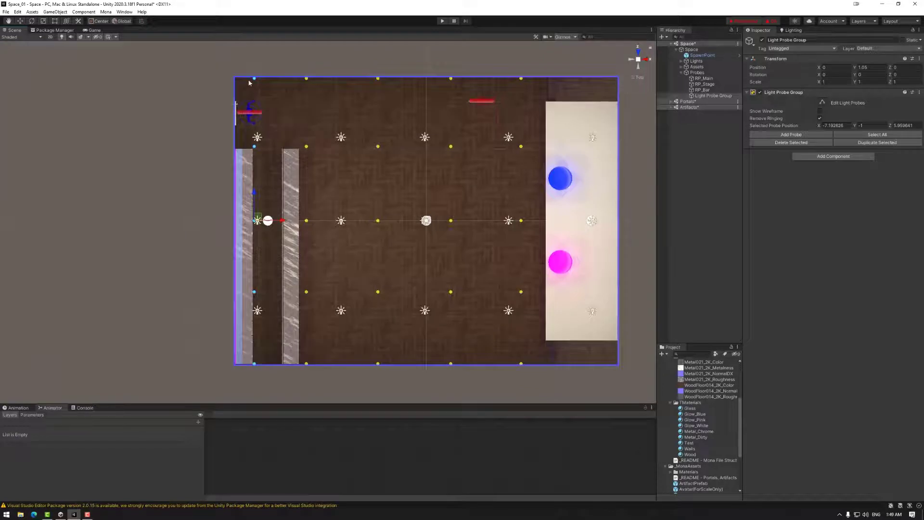
left_click_drag(231, 68, 275, 163)
left_click_drag(275, 116, 257, 115)
- Duplicate all floor probes upward to make a mid-height layer and a ceiling layer at Y about 2.89
left_click(639, 66)
left_click_drag(251, 174, 604, 255)
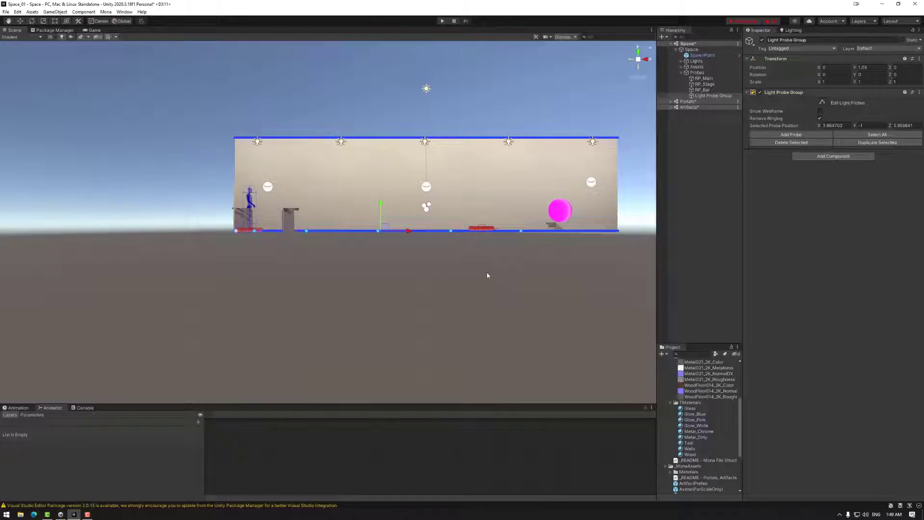
left_click_drag(380, 206, 528, 194)
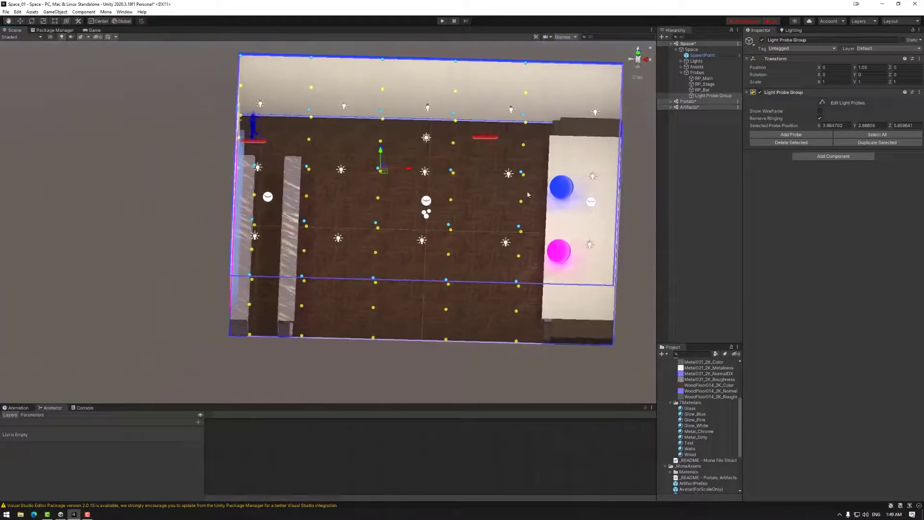
- Duplicate the four-row probe column beside the front bar counter and place the copies along both sides of the counter
left_click(634, 59)
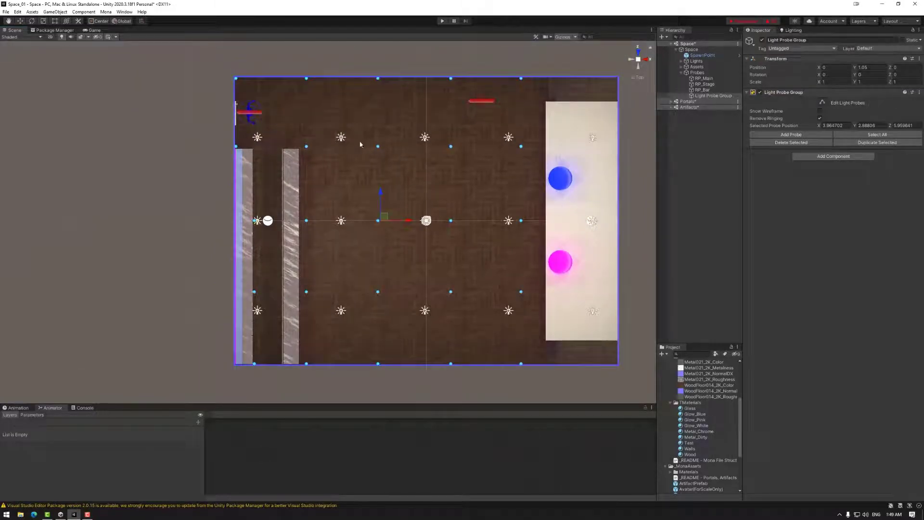
left_click_drag(295, 142, 320, 368)
left_click_drag(332, 258, 328, 259)
left_click_drag(332, 260, 299, 176)
left_click(310, 162)
- Move the three ceiling probes above the bar area back to the wall, at X about -7.92
left_click_drag(246, 126, 284, 163)
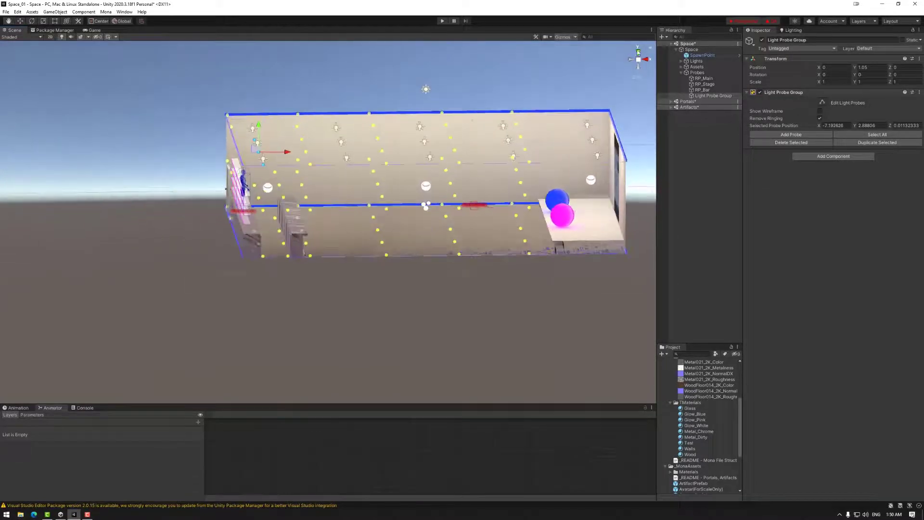
left_click(638, 51)
left_click_drag(280, 293, 258, 296)
left_click_drag(302, 325, 265, 192, "alt")
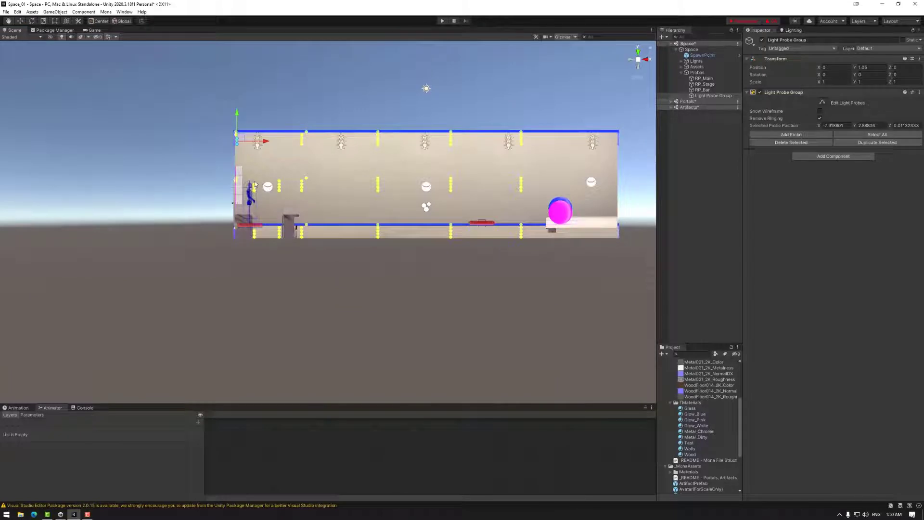
left_click_drag(342, 173, 379, 242, "alt")
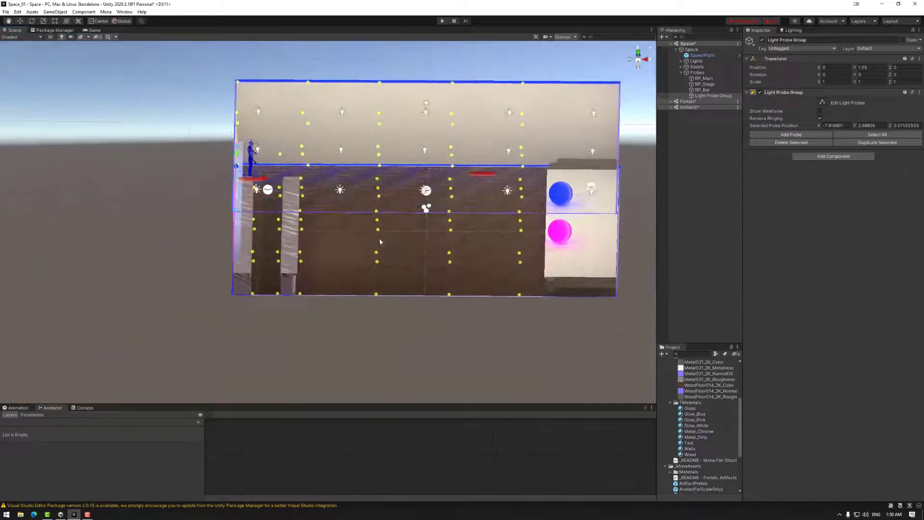
left_click(792, 30)
left_click(760, 31)
left_click_drag(417, 240, 384, 226, "alt")
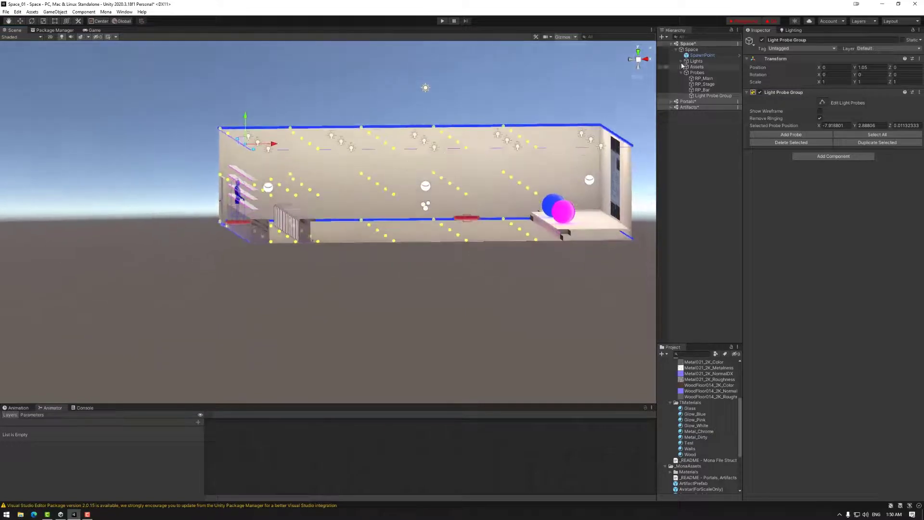
left_click_drag(587, 72, 629, 113, "alt")
- Duplicate the mid-height probes around the front bar counter and lower the copies to countertop height, Y about -0.03
left_click(641, 64)
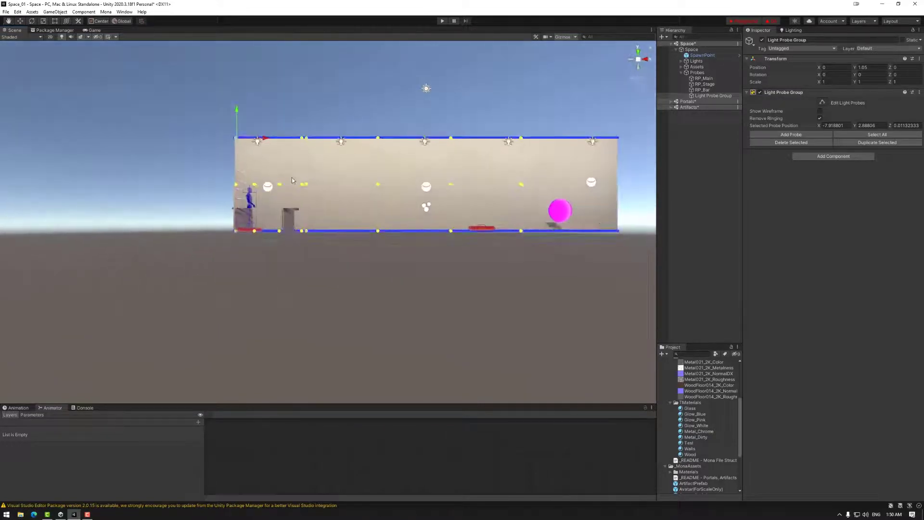
left_click(295, 186)
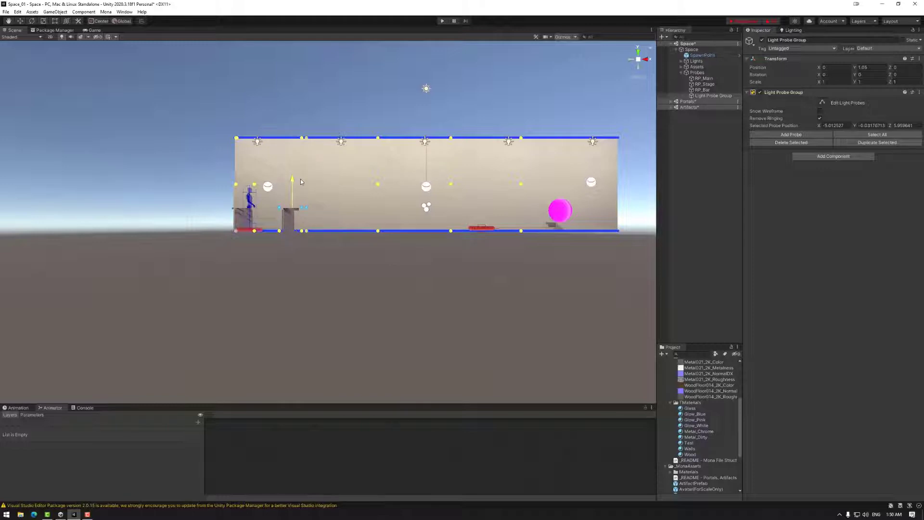
left_click_drag(347, 256, 389, 245, "alt")
left_click(641, 65)
key("ctrl+d")
left_click_drag(292, 182, 344, 222)
left_click_drag(293, 112, 319, 165)
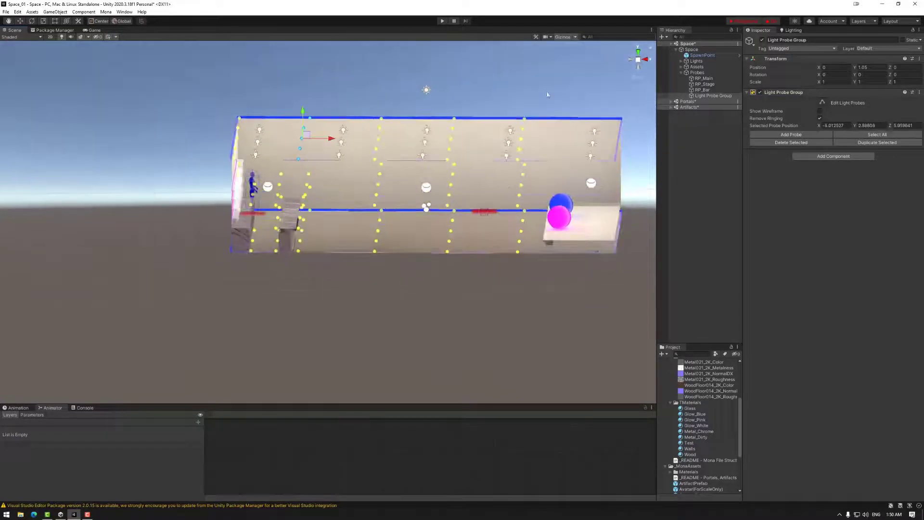
left_click(638, 51)
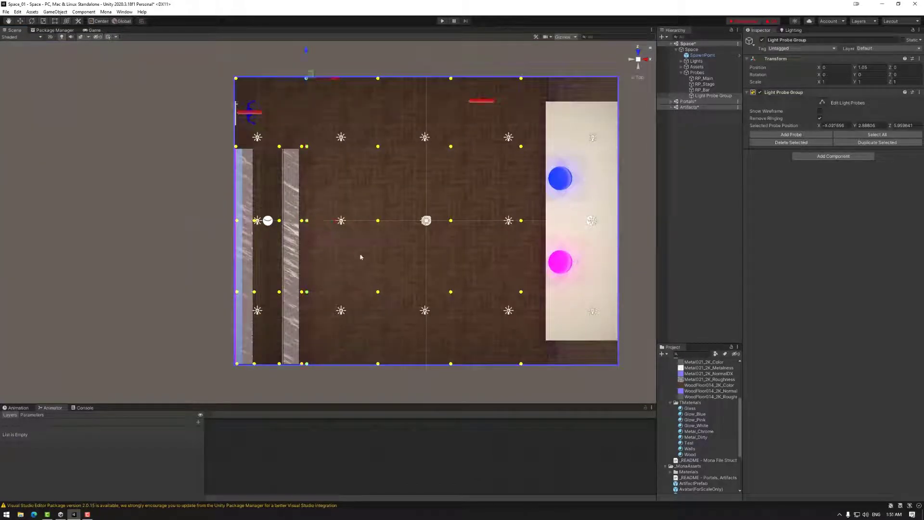
- Copy the mid-height probes behind the bar and move the copies onto the back wall, at X about -7.98
left_click_drag(361, 257, 145, 210, "alt")
left_click(170, 181)
left_click(157, 193, "shift")
left_click(143, 204, "shift")
left_click(131, 214, "shift")
left_click(637, 61)
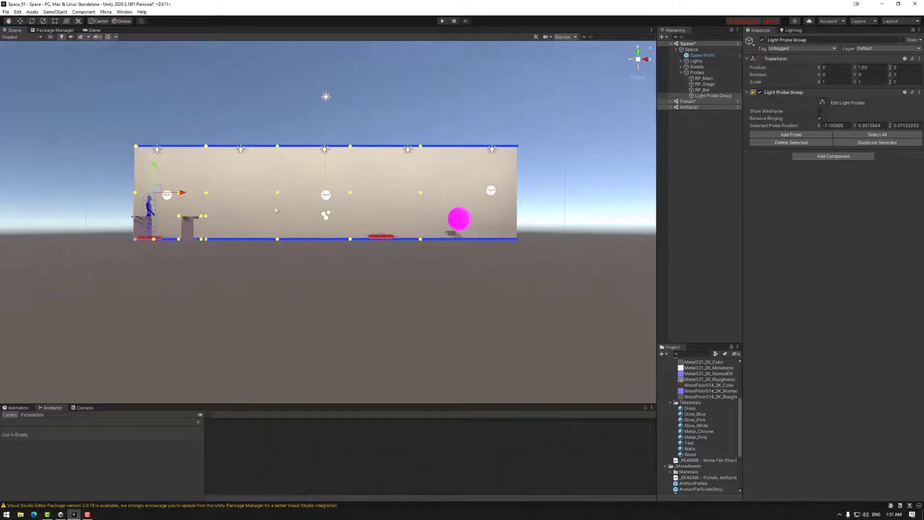
left_click_drag(277, 210, 168, 238, "alt")
left_click(638, 59)
left_click_drag(173, 194, 156, 196)
- Duplicate the mid-height probes at the back wall and behind the bar, lowering the copies to counter height, Y about -0.02
key("ctrl+d")
left_click_drag(135, 168, 136, 190)
left_click_drag(147, 185, 162, 199)
key("ctrl+d")
left_click_drag(155, 169, 154, 191)
left_click_drag(246, 191, 149, 222, "alt")
left_click(637, 60)
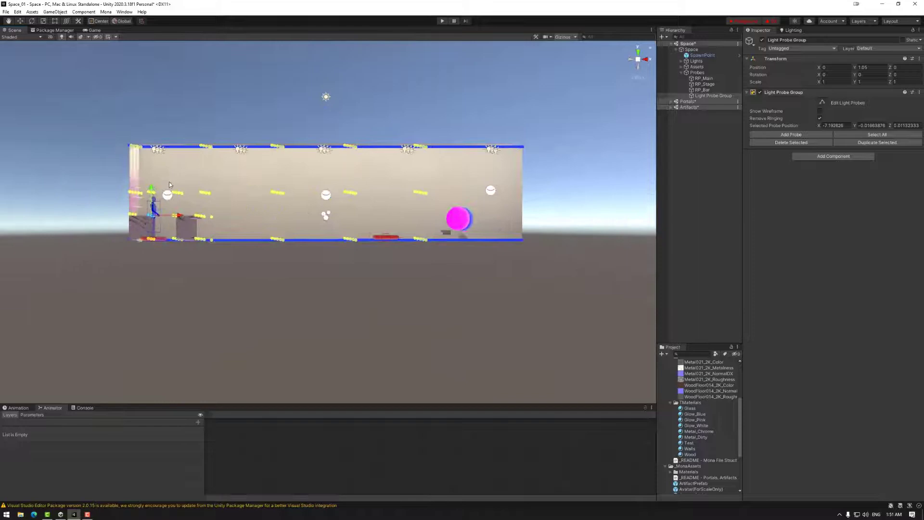
- Select the mid-height probes around the back of the bar and examine the probe layout from several angles
left_click_drag(169, 184, 121, 202)
left_click_drag(313, 175, 229, 207, "alt")
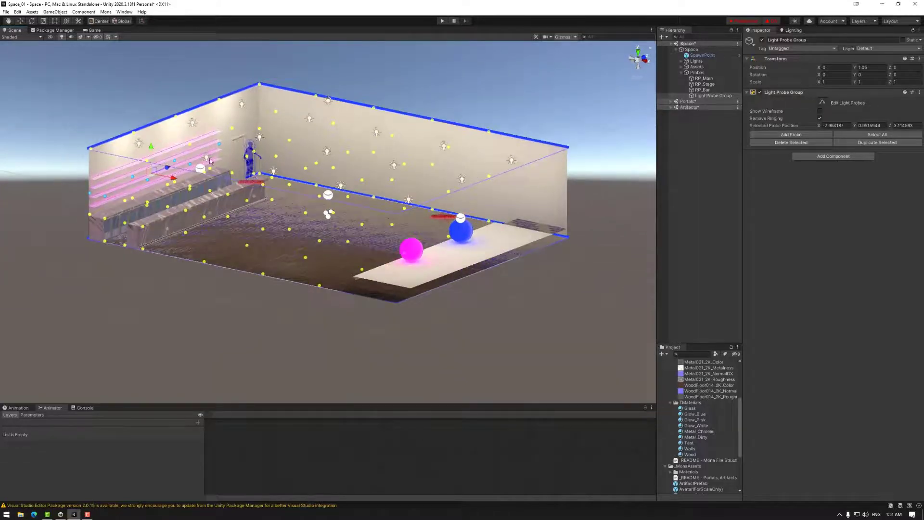
left_click_drag(210, 160, 278, 123, "alt")
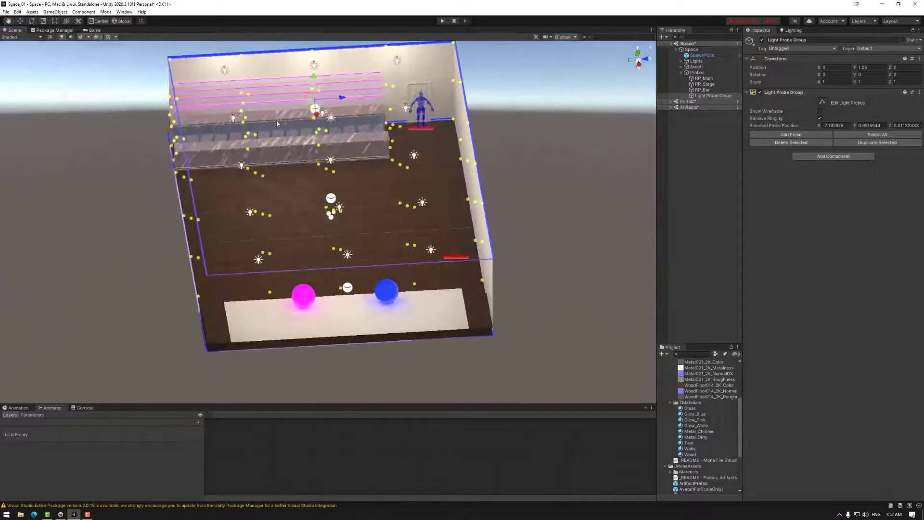
- Duplicate the mid-height probes at the back wall and behind the bar, raising the copies to upper shelf height below the ceiling
left_click_drag(409, 102, 260, 195, "alt")
left_click(634, 61)
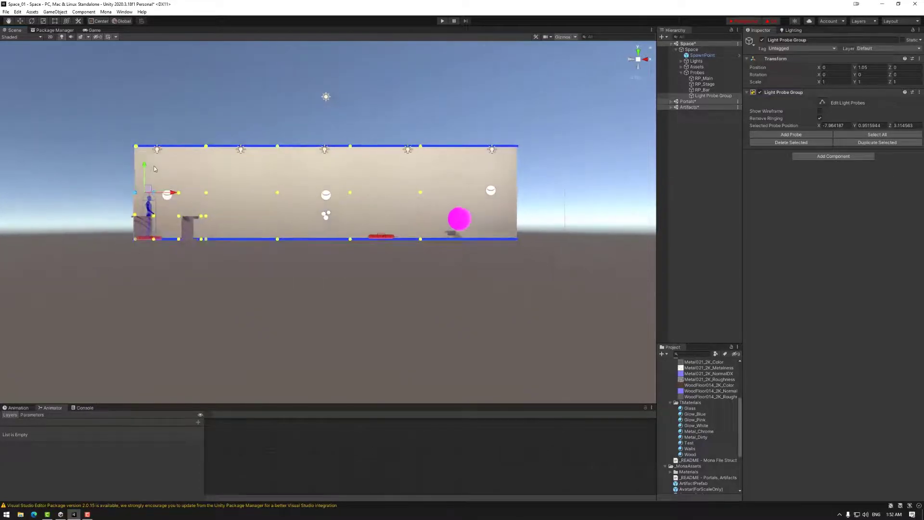
left_click_drag(153, 149, 264, 138, "alt")
left_click(213, 154)
scroll(223, 162, "up", 8)
- Place the selected counter-height probes at the back wall and behind the bar at the door-side row, Z about 3.10
left_click(232, 213, "shift")
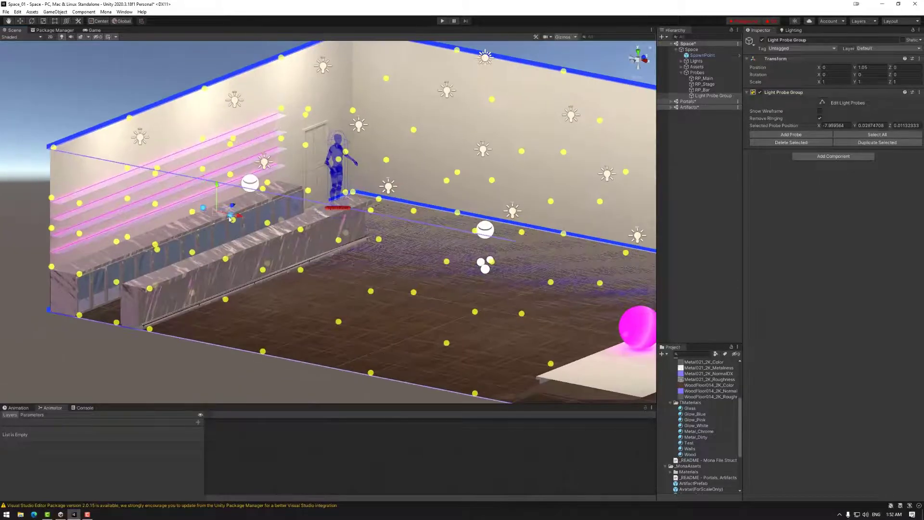
left_click_drag(289, 96, 161, 166, "alt")
left_click_drag(433, 119, 567, 121)
scroll(501, 140, "down", 8)
left_click_drag(299, 164, 438, 288, "alt")
scroll(350, 131, "down", 5)
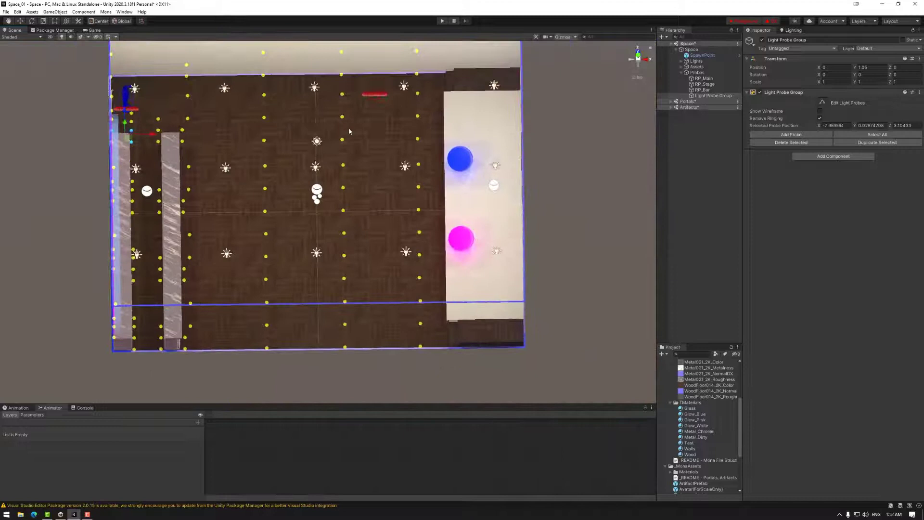
- Delete the four off-centre probe columns in the open floor between the bar and the stage, keeping the centre row
left_click_drag(431, 170, 249, 152, "alt")
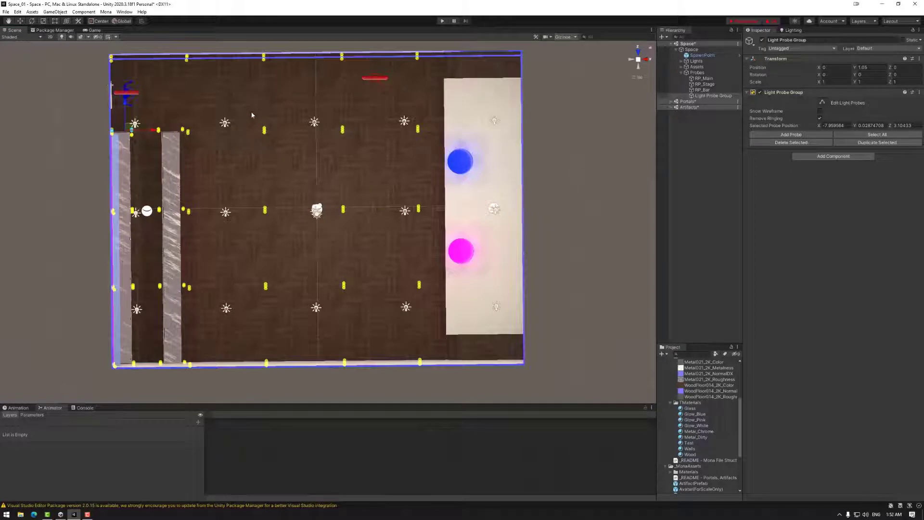
left_click_drag(270, 140, 288, 148)
key("Delete")
left_click_drag(245, 254, 279, 307)
key("Delete")
left_click_drag(370, 255, 431, 301)
key("Delete")
left_click_drag(325, 116, 360, 140)
key("Delete")
left_click_drag(328, 264, 357, 302)
key("Delete")
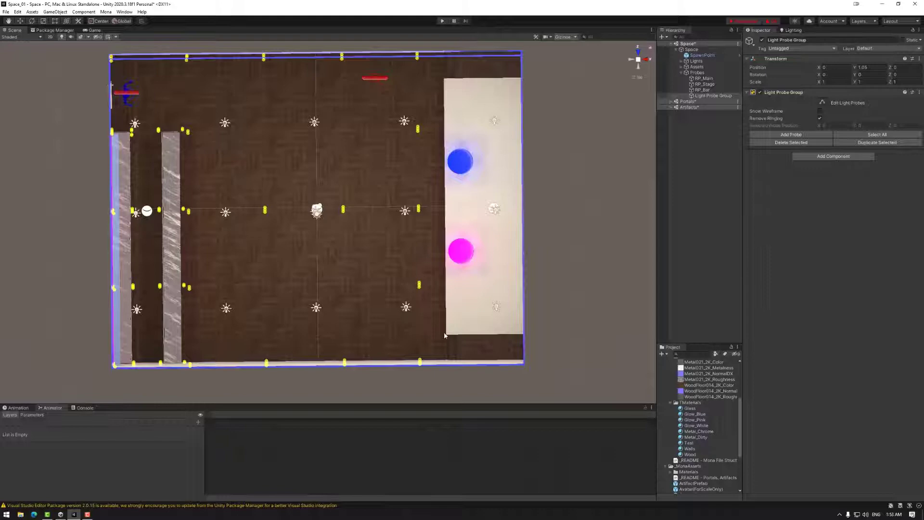
- Duplicate the probe row in front of the stage and spread the copies across the stage to the end wall, X about 7.95
scroll(428, 212, "down", 2)
left_click_drag(393, 52, 614, 95)
left_click(631, 77)
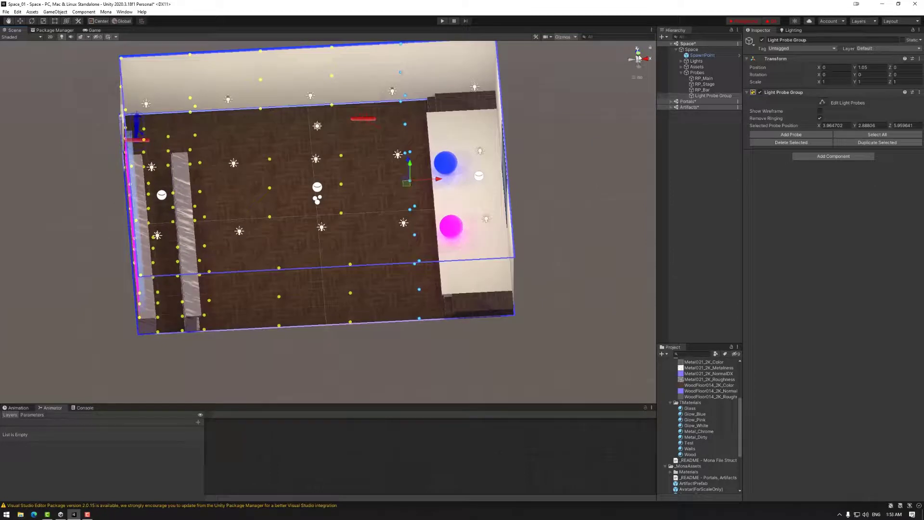
left_click(638, 54)
key("ctrl+d")
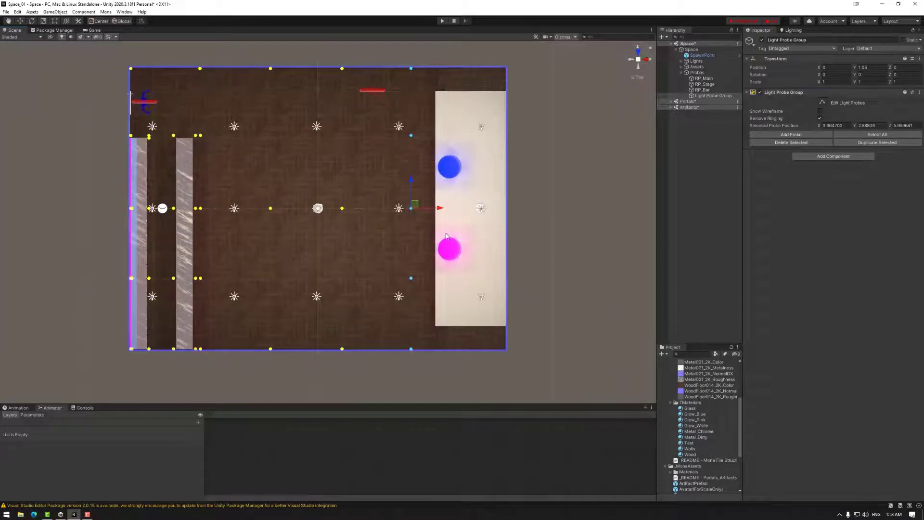
left_click_drag(432, 208, 527, 210)
left_click_drag(447, 63, 471, 357)
left_click_drag(487, 210, 485, 211)
left_click_drag(475, 62, 499, 358)
left_click_drag(510, 211, 510, 210)
- Duplicate the stage probes of the row at Z about 3.1 and move the copies to Z about -1.48
left_click_drag(395, 124, 532, 155)
left_click_drag(460, 107, 463, 216)
left_click_drag(425, 279, 590, 120, "alt")
left_click(645, 60)
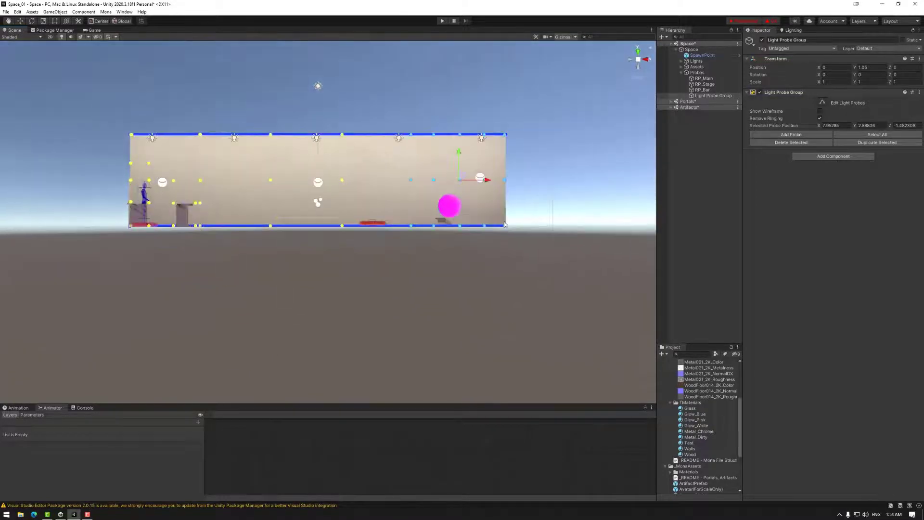
- Raise the floor-level probes at the stage onto the stage surface, at Y about -0.59
left_click(460, 226)
left_click_drag(460, 202, 530, 288, "alt")
left_click(636, 62)
scroll(468, 289, "up", 3)
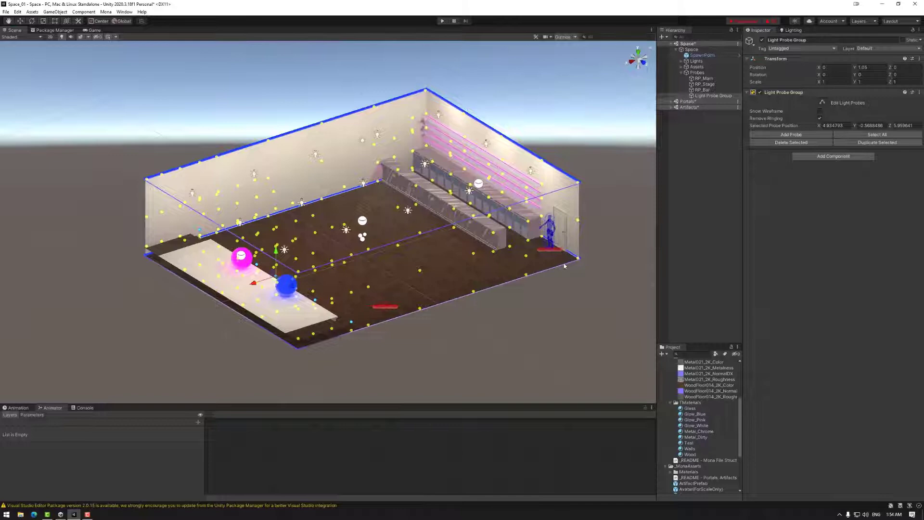
- Review the probe layout from several angles and check the space for quality assurance errors
left_click_drag(469, 294, 357, 297, "alt")
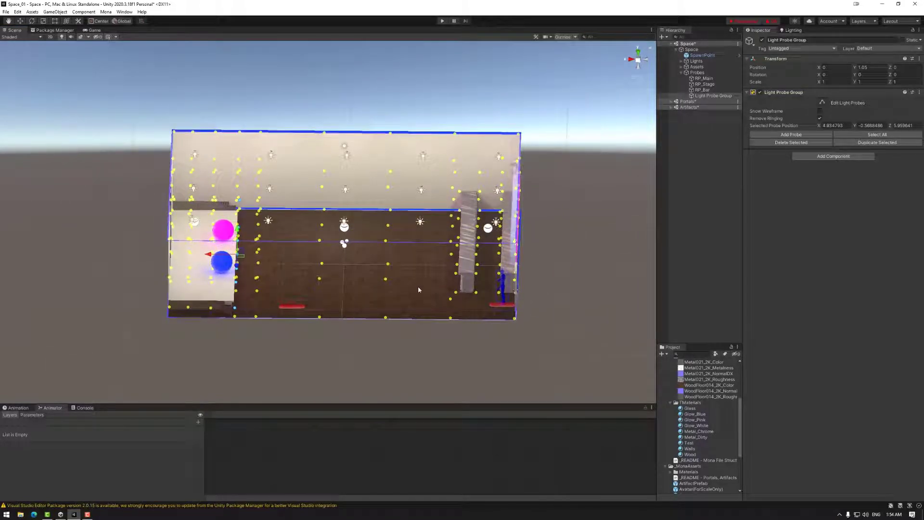
left_click_drag(419, 289, 340, 148, "alt")
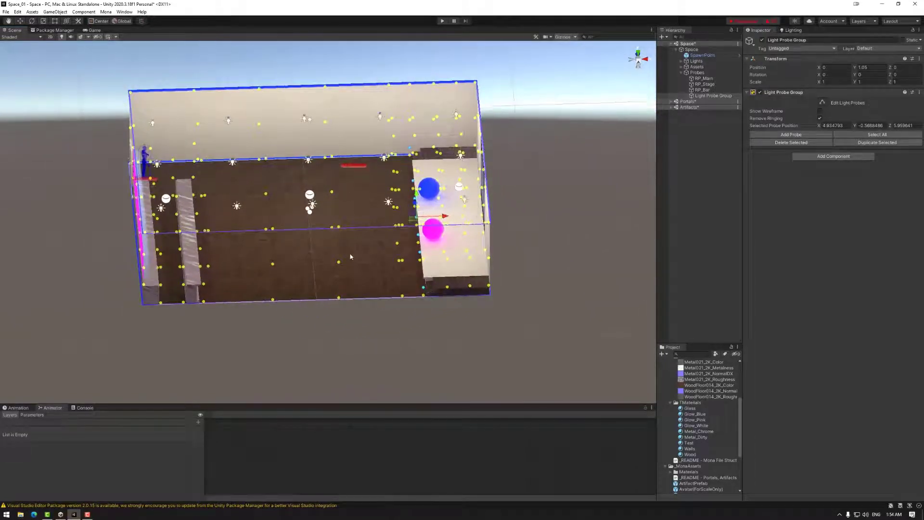
left_click_drag(350, 256, 477, 287, "alt")
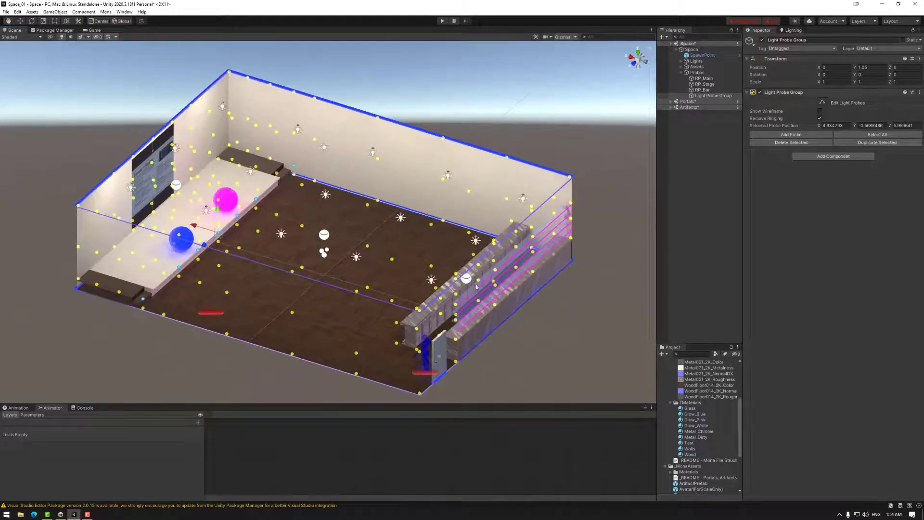
scroll(477, 287, "up", 2)
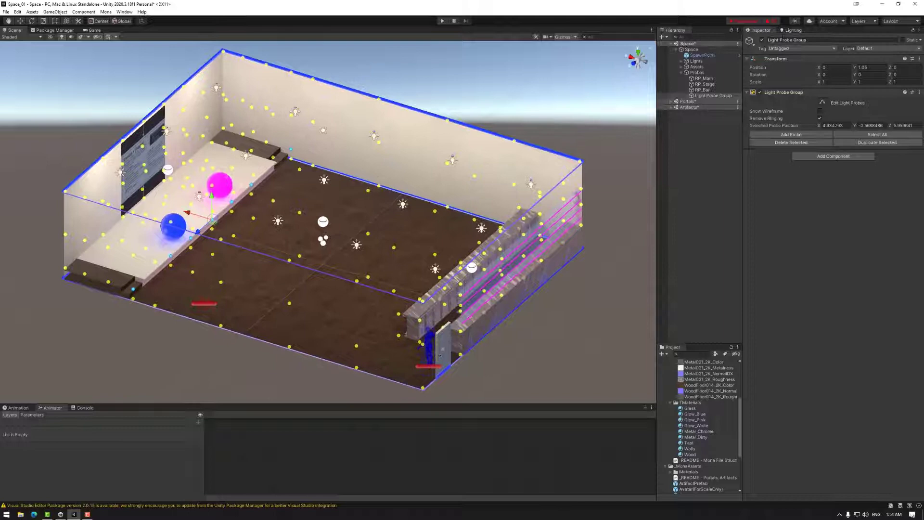
left_click(775, 23)
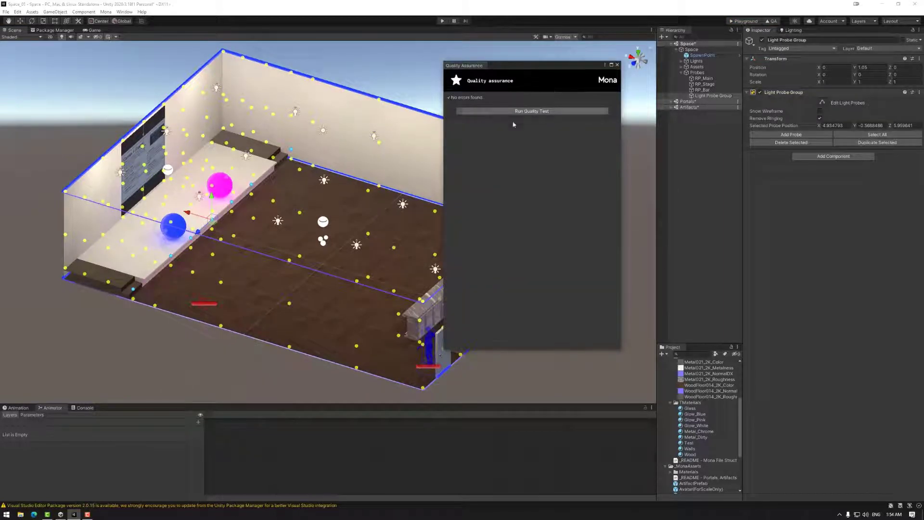
left_click(616, 64)
- Finish editing the probes of the Light Probe Group
left_click(792, 31)
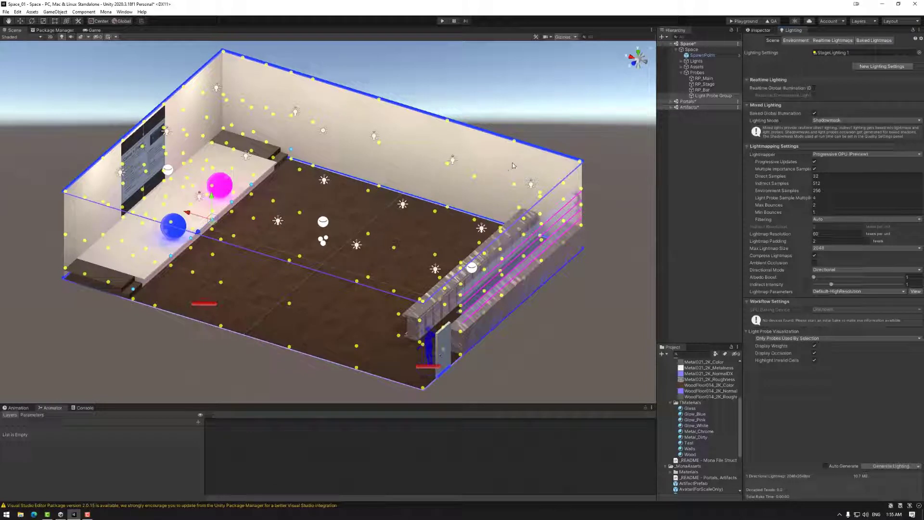
left_click(224, 190)
left_click(760, 30)
left_click(823, 103)
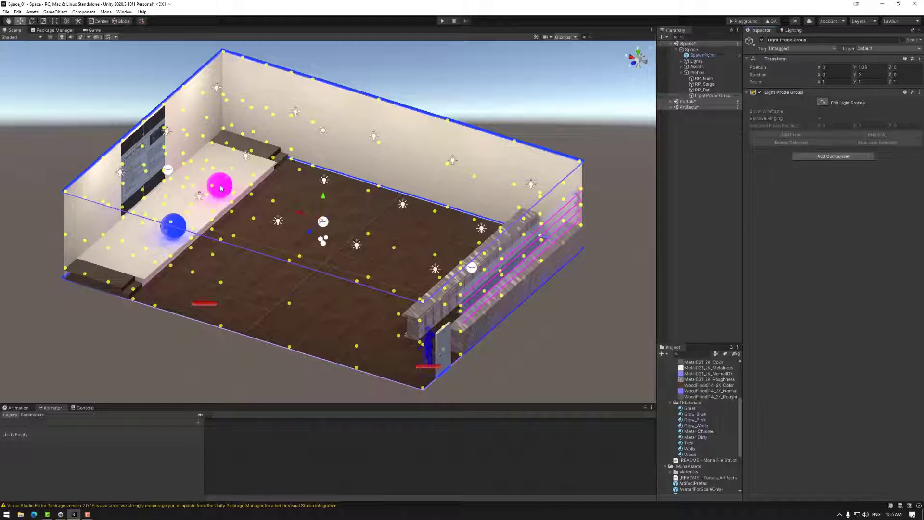
- Examine the static flags of the pink sphere on the stage
left_click(220, 185)
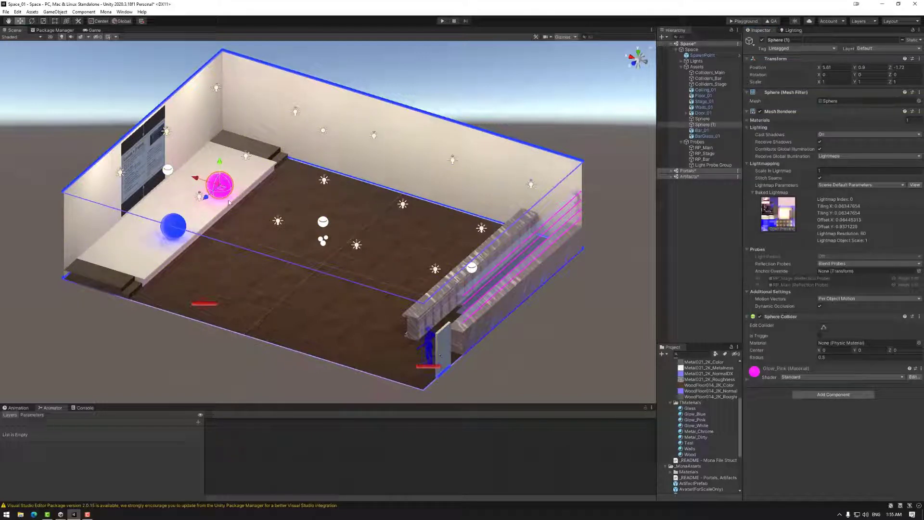
left_click(914, 40)
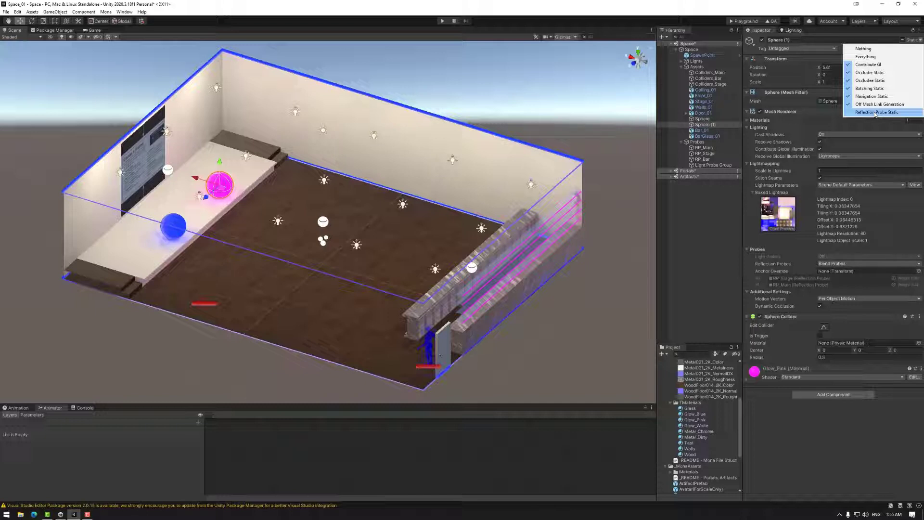
left_click(852, 32)
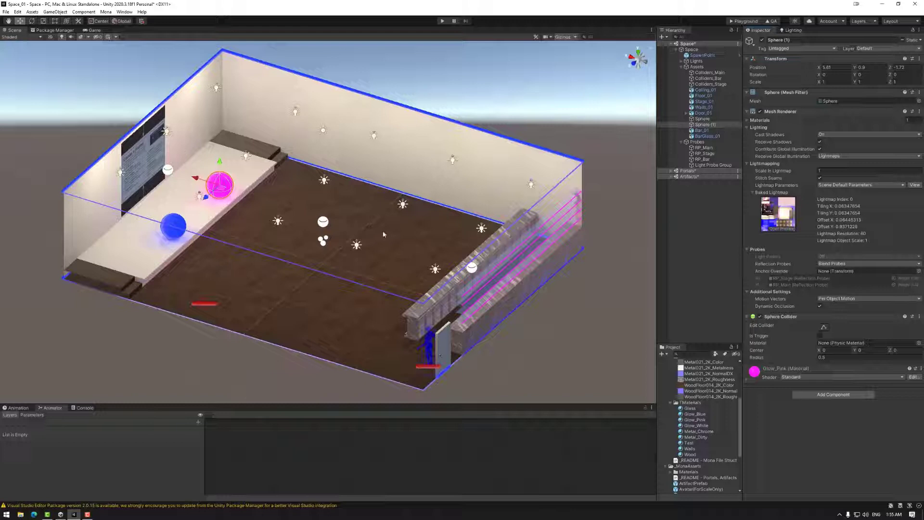
- Generate the scene's baked lighting with the StageLighting 1 settings and the Light Probe Group in place
left_click(792, 29)
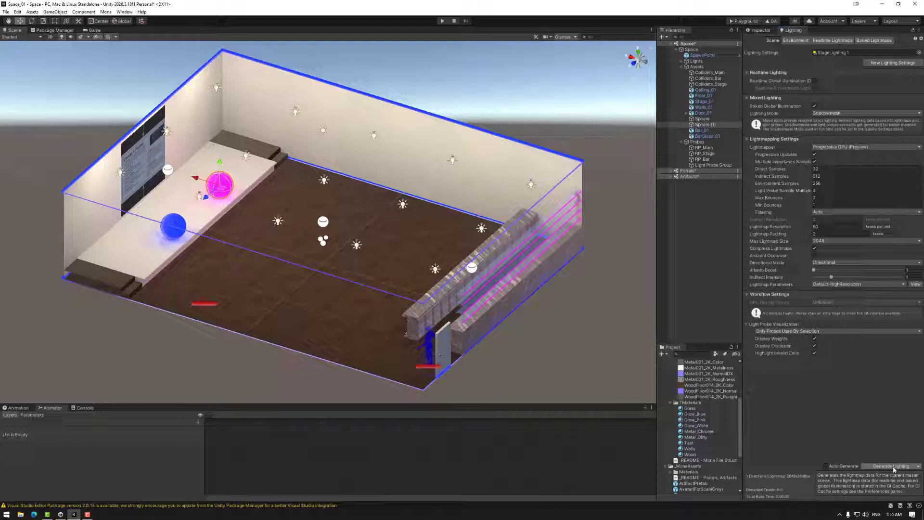
left_click(712, 165)
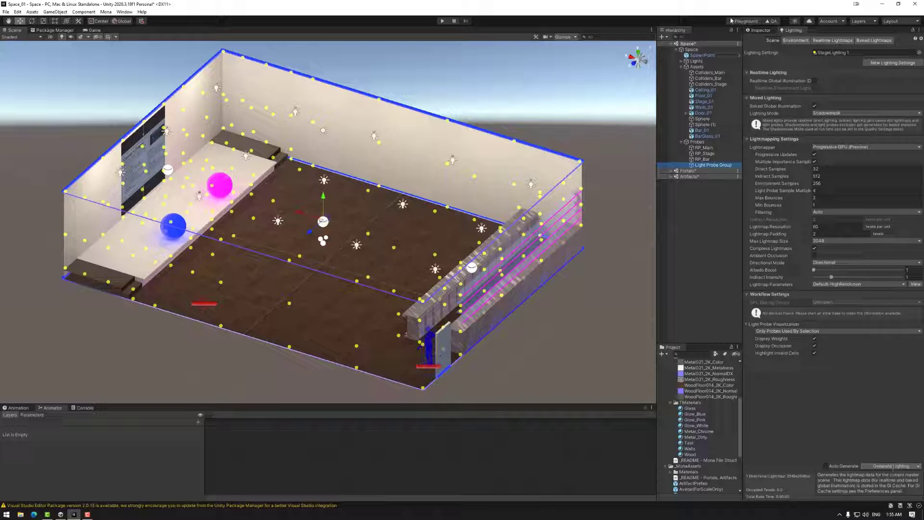
left_click(124, 11)
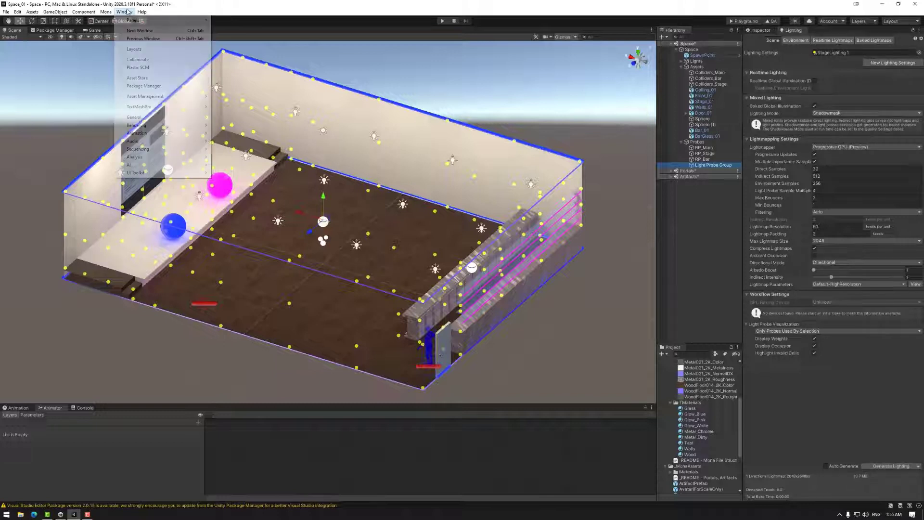
mouse_move(136, 126)
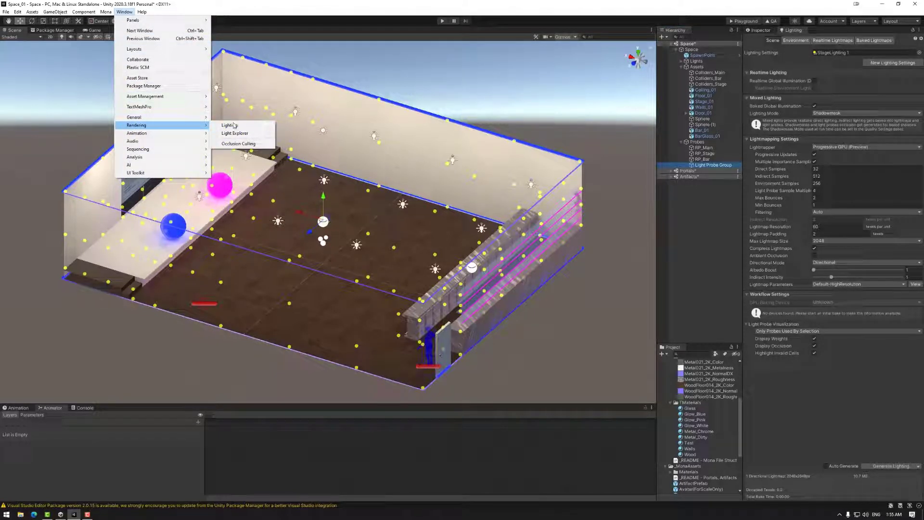
left_click(795, 32)
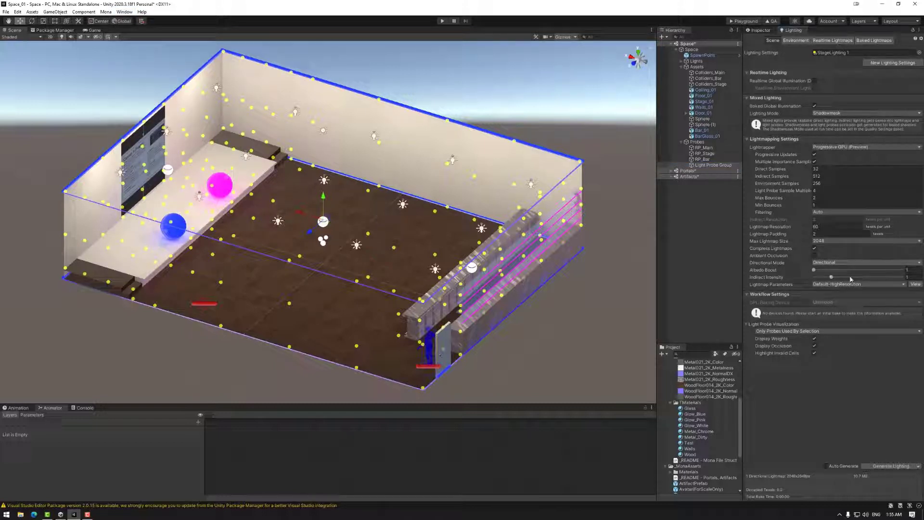
left_click(892, 466)
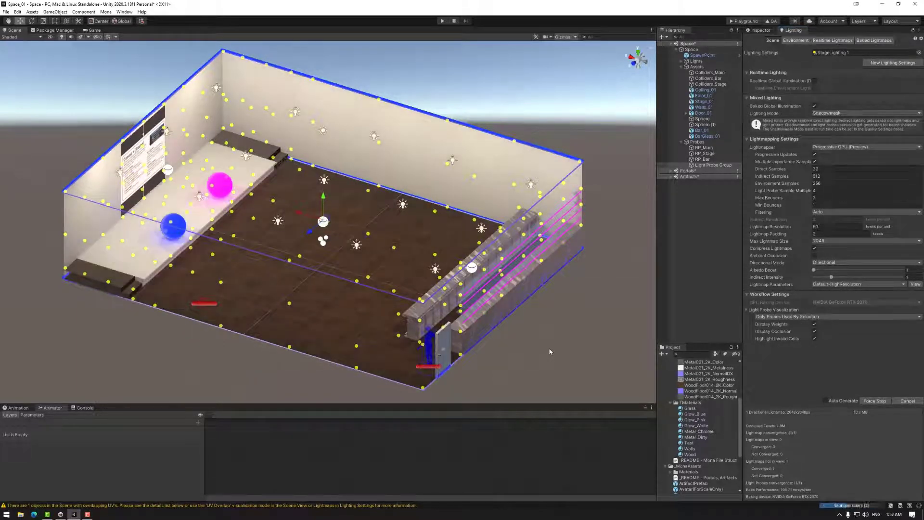
- Move the canvas artifact from the stage wall into the bar area, at Z about 14.89, and show its properties
left_click_drag(391, 217, 335, 207, "alt")
middle_click_drag(335, 207, 393, 228)
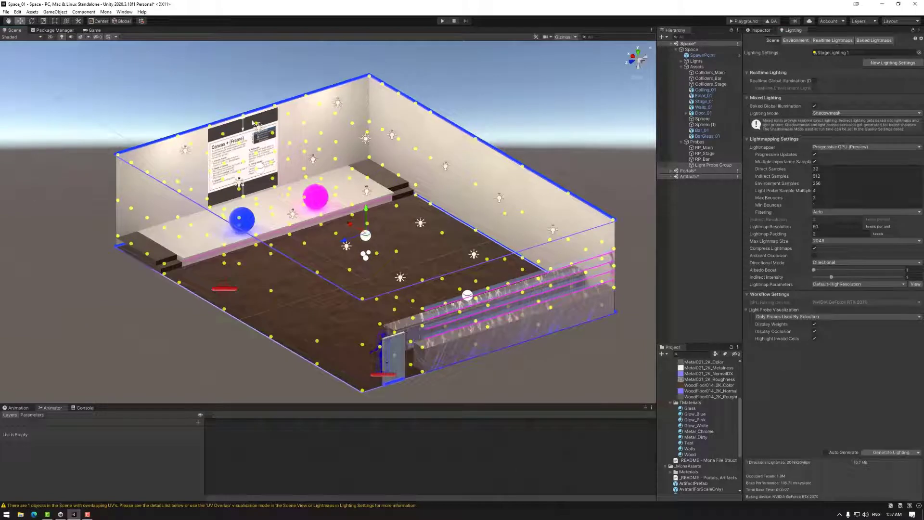
left_click(239, 160)
left_click_drag(238, 160, 505, 305, "alt")
left_click_drag(505, 306, 530, 235, "alt")
key("f")
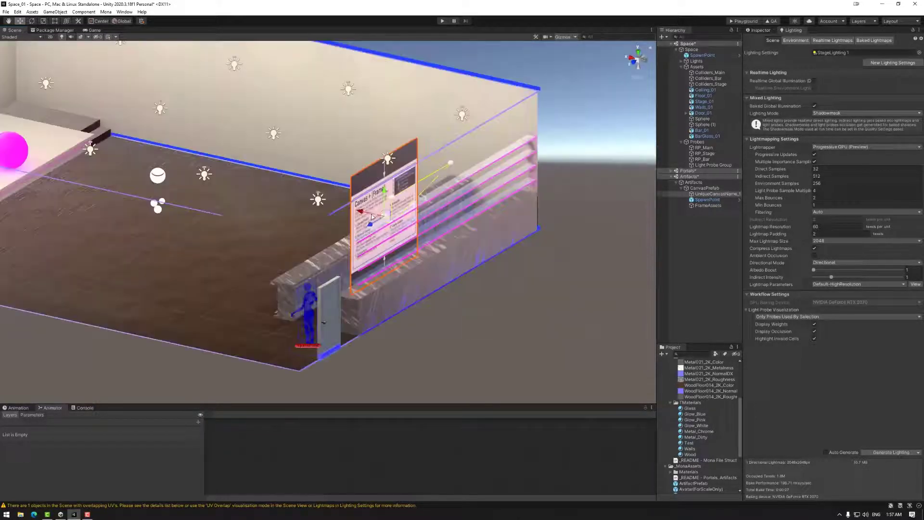
mouse_move(367, 212)
left_mouse_down()
mouse_move(321, 213)
mouse_move(359, 216)
left_mouse_up()
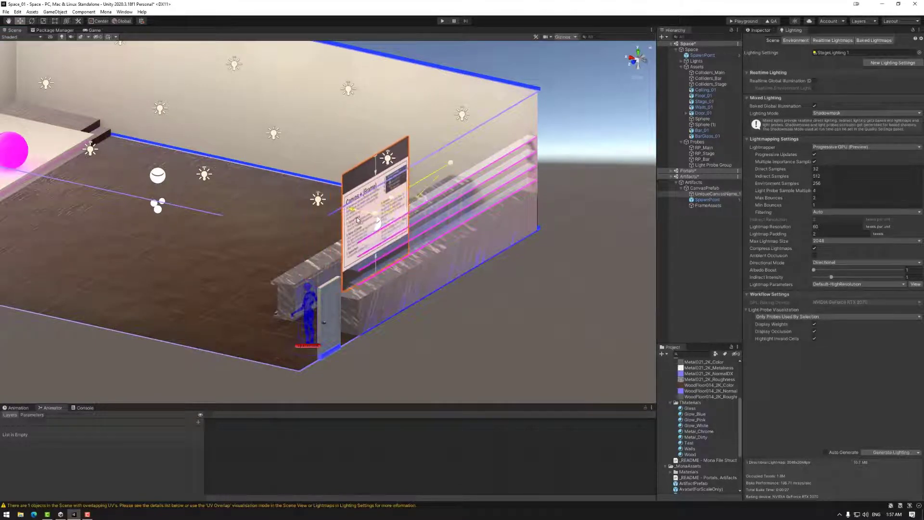
left_click(770, 31)
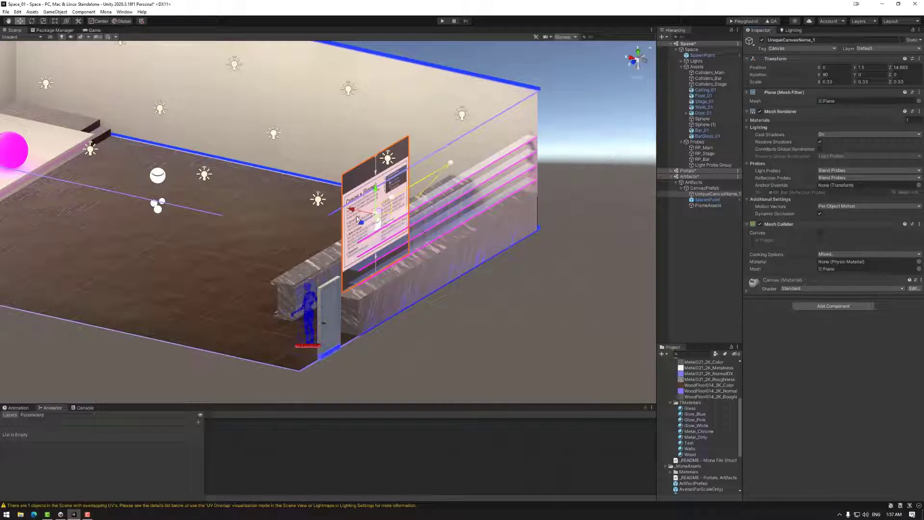
- Move the canvas artifact beyond the bar wall to Z about 19.12, then back across the room to the stage wall at Z 0
left_click_drag(357, 215, 503, 250)
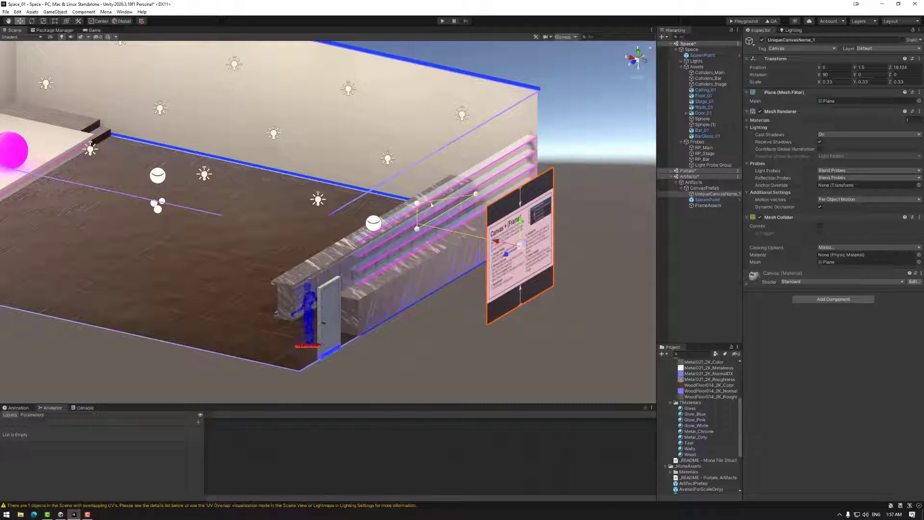
left_click_drag(498, 243, 80, 188)
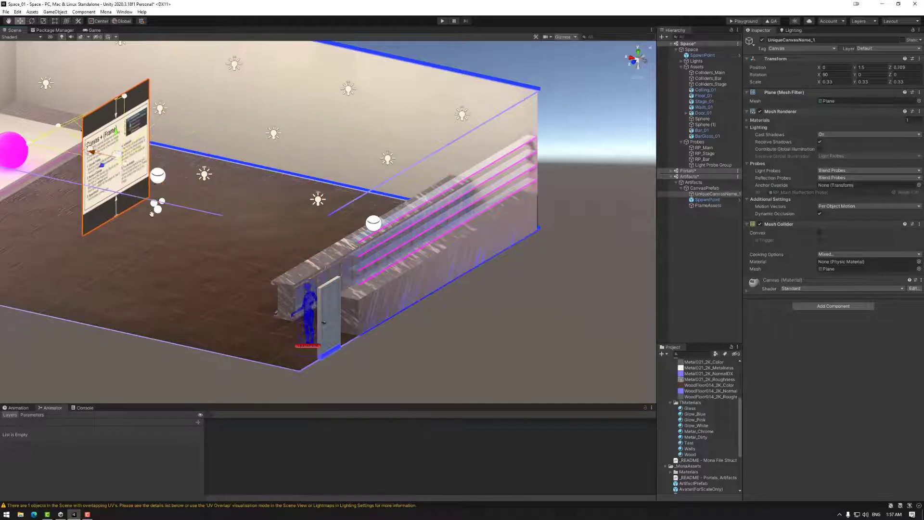
key("f")
left_click_drag(366, 228, 175, 198)
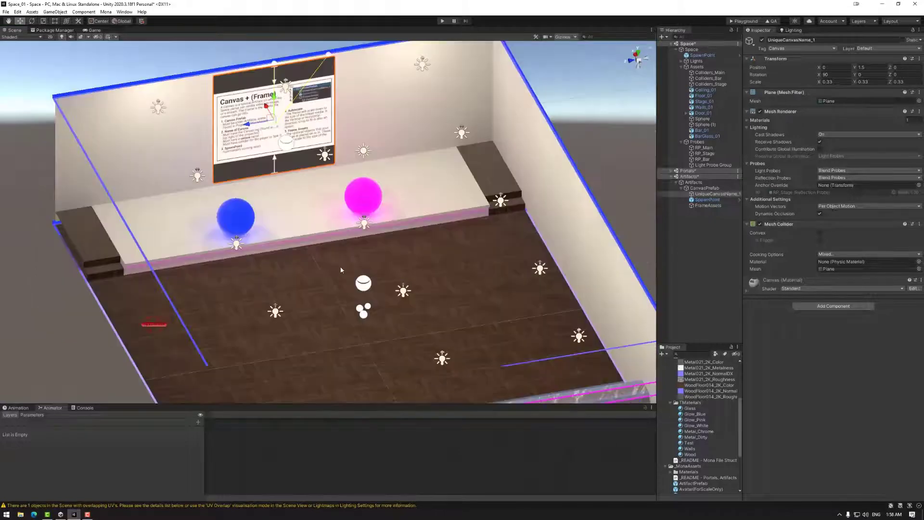
- Duplicate the pink sphere on the stage and place the copy between the blue and pink spheres, at Z about 0.02
left_click(363, 208)
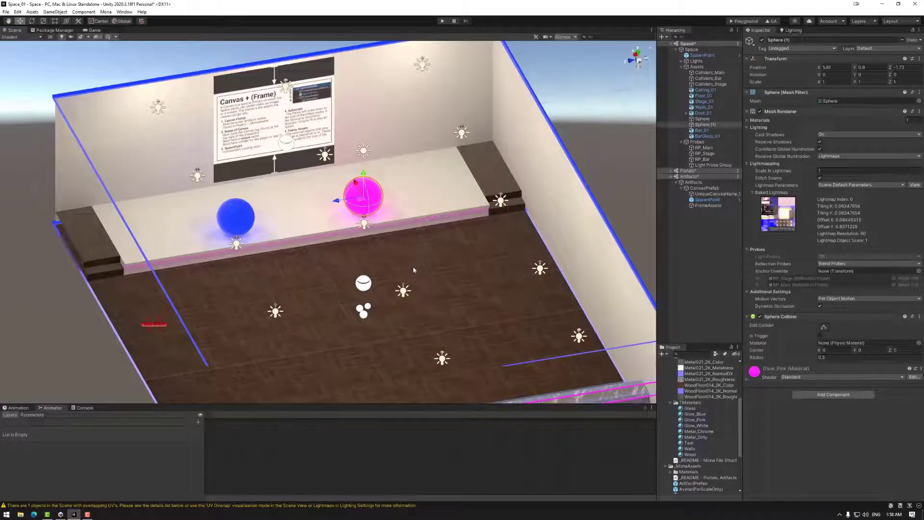
key("ctrl+d")
left_click_drag(337, 201, 273, 211)
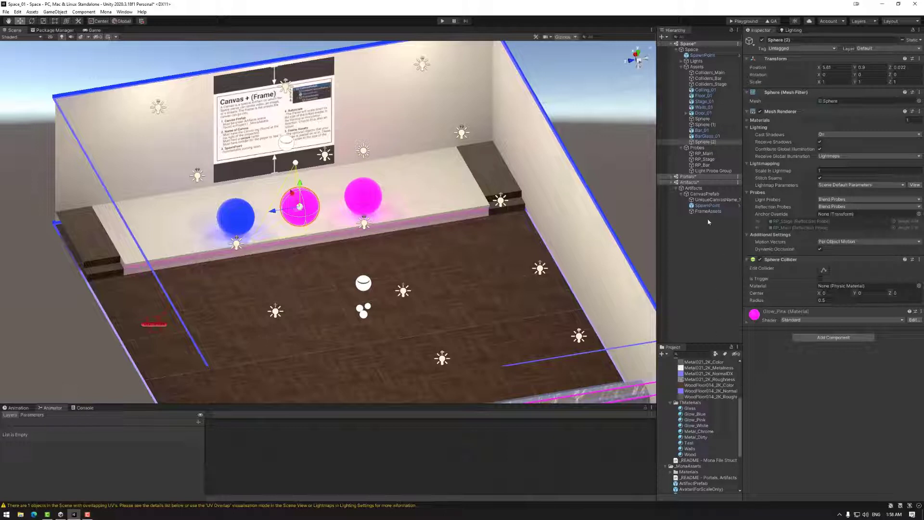
scroll(708, 385, "up", 5)
scroll(698, 417, "down", 7)
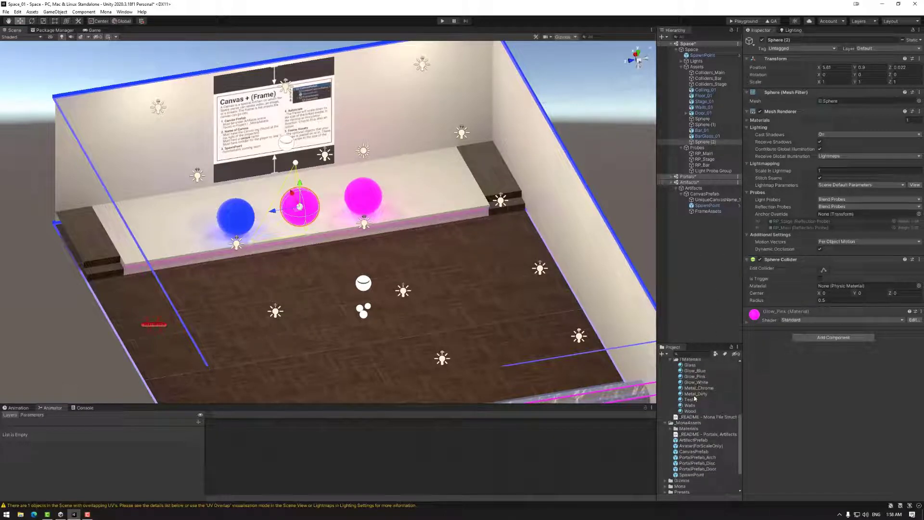
- Apply the Test material to the sphere between the blue and pink ones, and select it to inspect the light probes affecting it
left_click(693, 399)
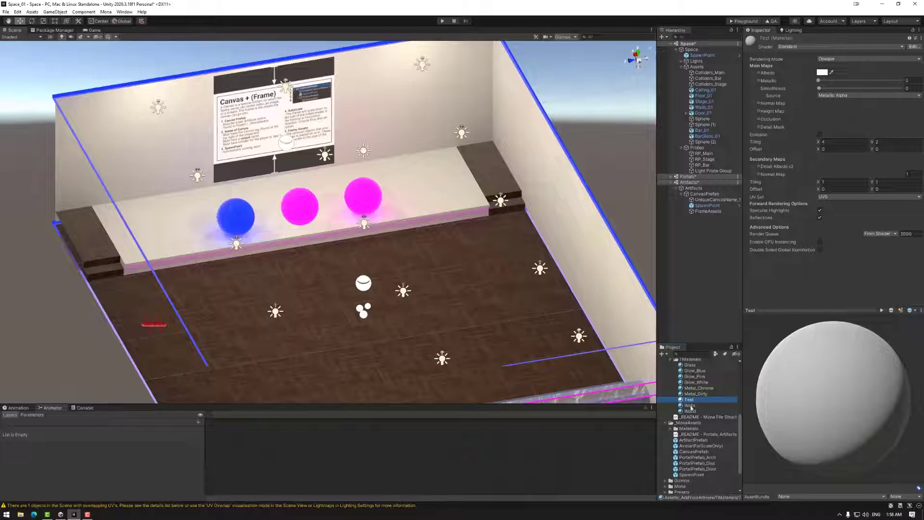
left_click_drag(694, 401, 310, 206)
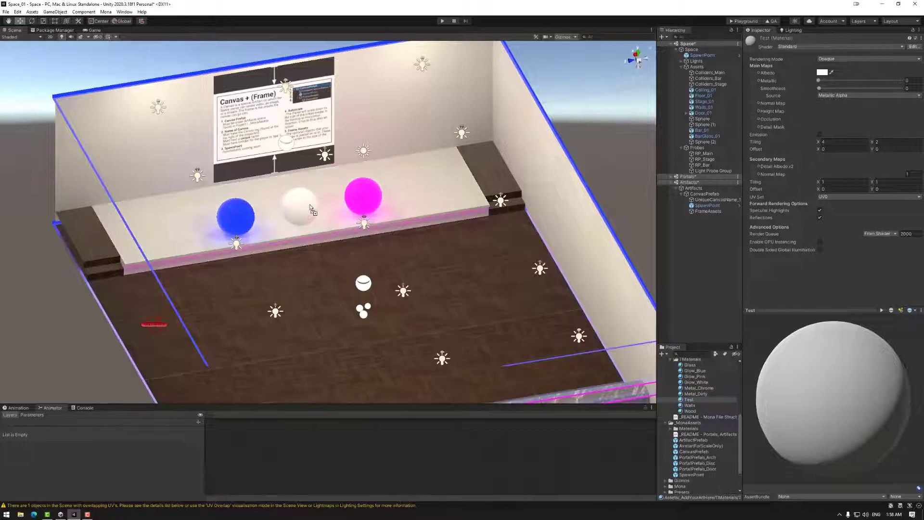
left_click_drag(330, 262, 433, 263, "alt")
left_click(245, 243)
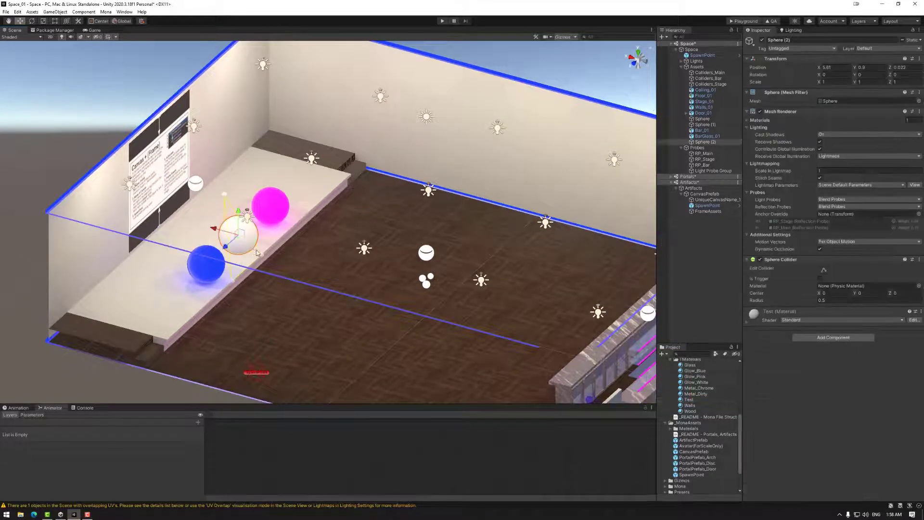
left_click_drag(385, 223, 289, 244, "alt")
scroll(298, 229, "up", 10)
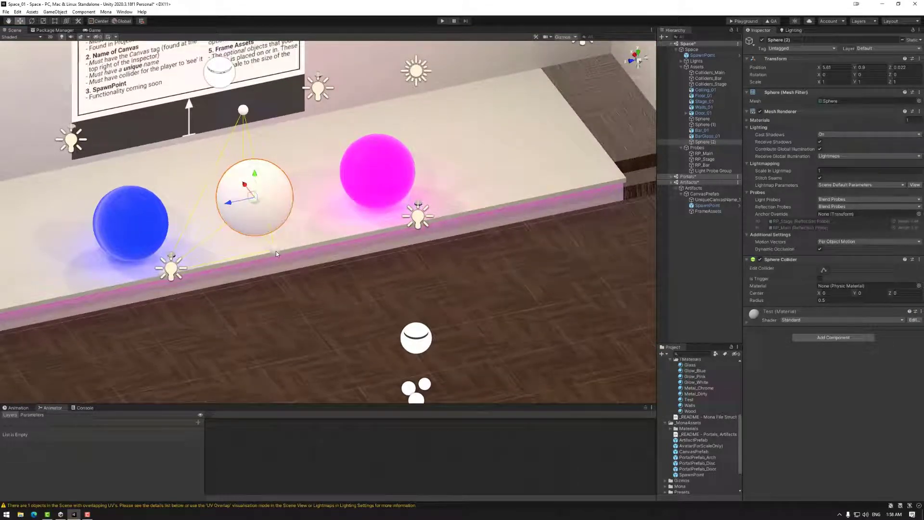
left_click_drag(174, 279, 222, 249, "alt")
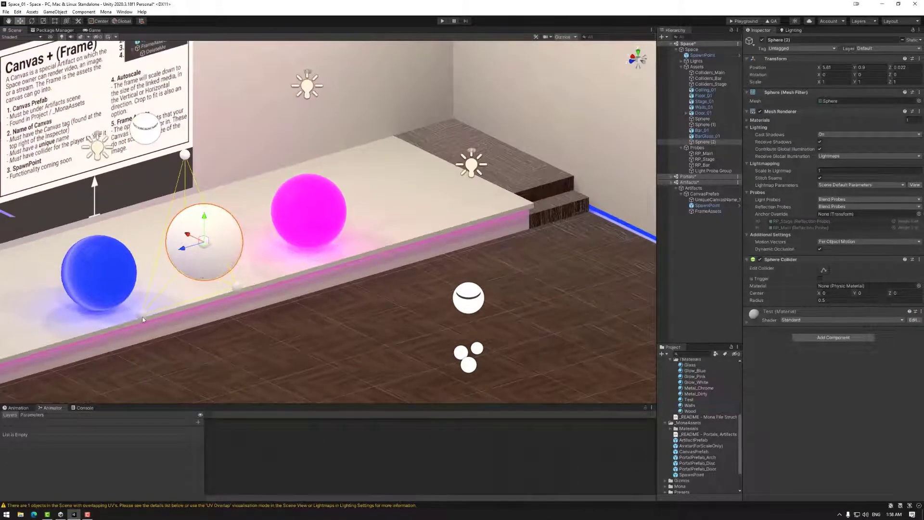
scroll(165, 314, "up", 6)
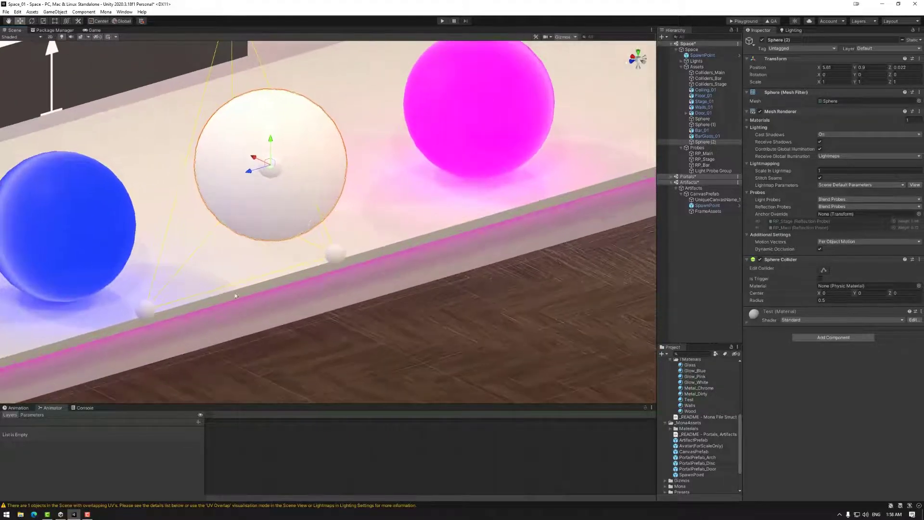
scroll(285, 287, "down", 3)
scroll(268, 285, "down", 4)
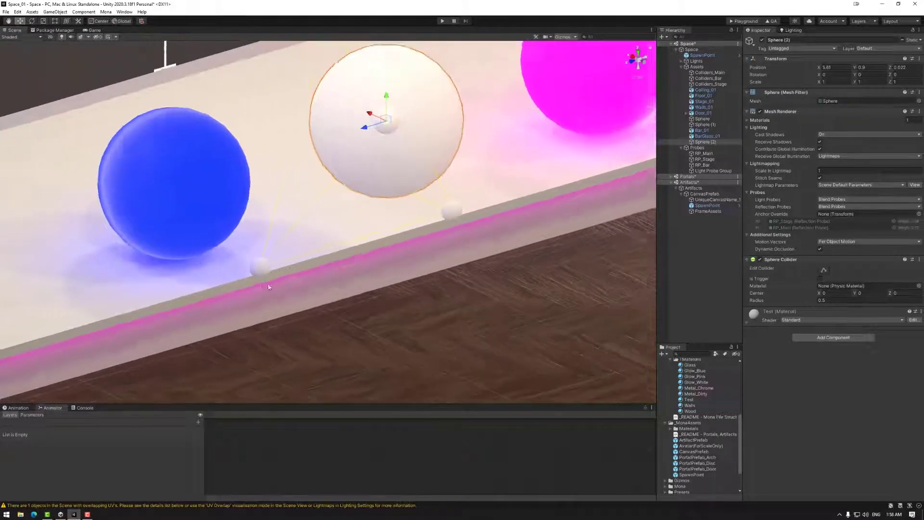
- Move the white test sphere off the stage and around the room to about X -0.58, Y 1.53, Z -3.01
left_click_drag(349, 155, 640, 139)
scroll(604, 158, "down", 6)
left_click_drag(501, 178, 294, 240, "alt")
left_click_drag(282, 78, 491, 255)
middle_click_drag(442, 295, 266, 272)
left_click_drag(267, 272, 608, 86, "alt")
left_click_drag(642, 187, 147, 179, "alt")
right_click_drag(147, 180, 194, 288)
middle_click_drag(194, 288, 401, 356)
scroll(398, 347, "down", 4)
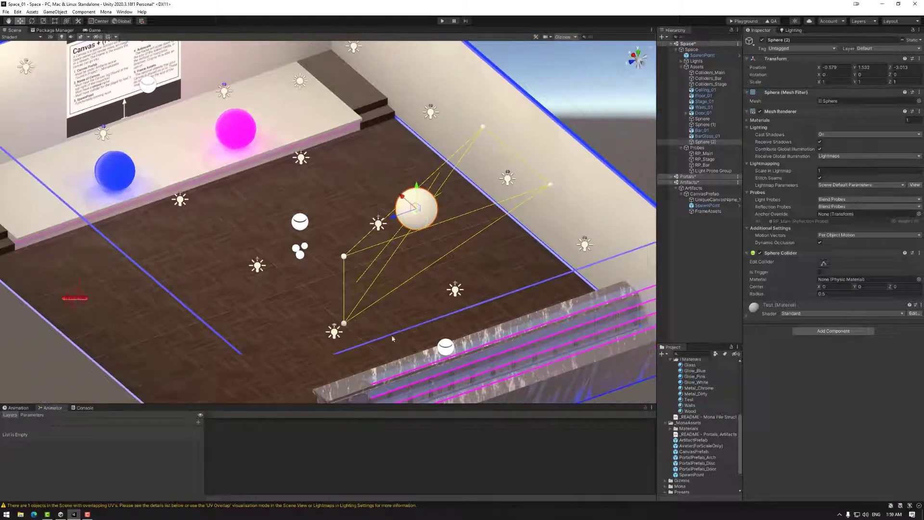
- Move the white test sphere back toward the stage beside the pink sphere, and delete it from the scene
left_click_drag(392, 337, 433, 321, "alt")
left_click_drag(387, 198, 221, 124)
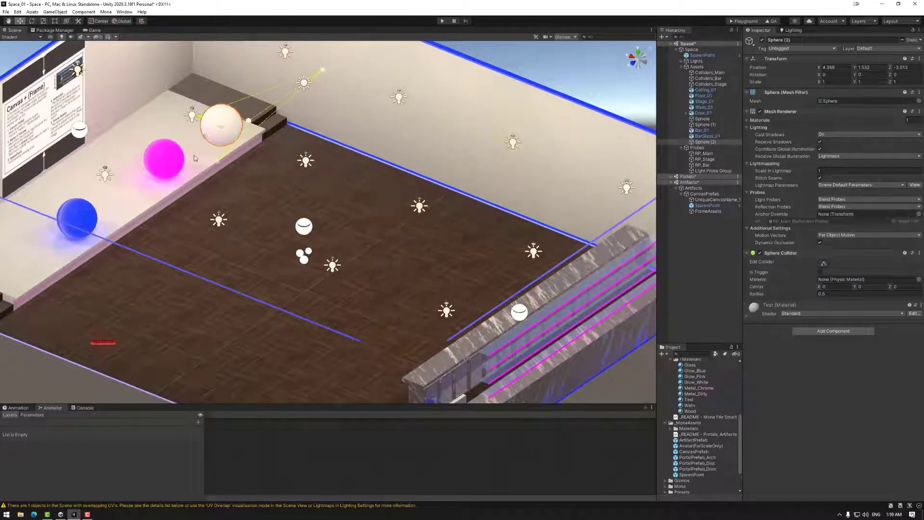
key("Delete")
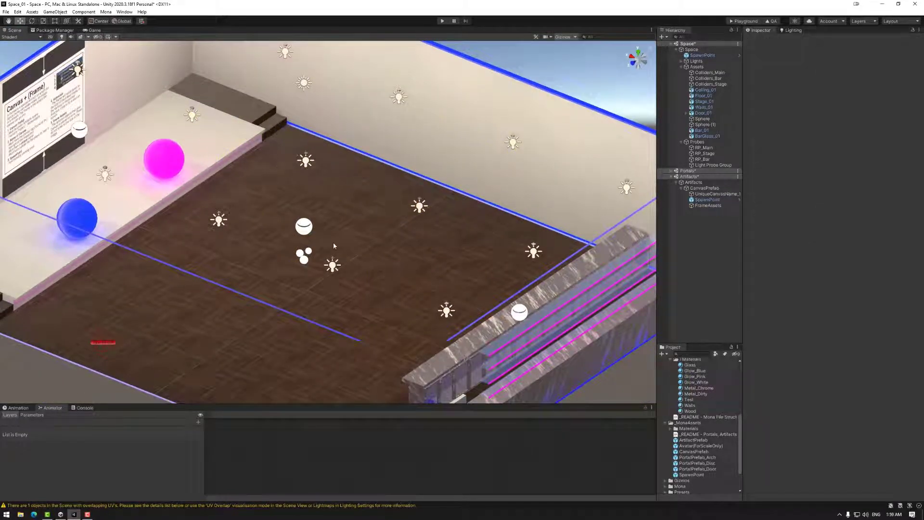